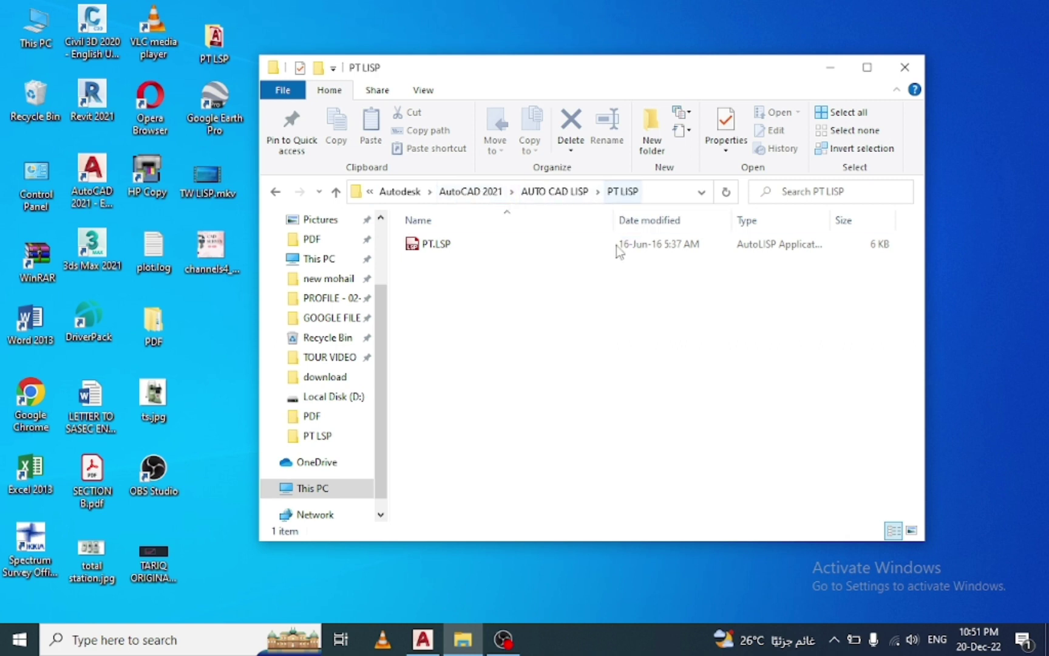
Close the PT LISP folder window that lists PT.LSP.
left_click(903, 72)
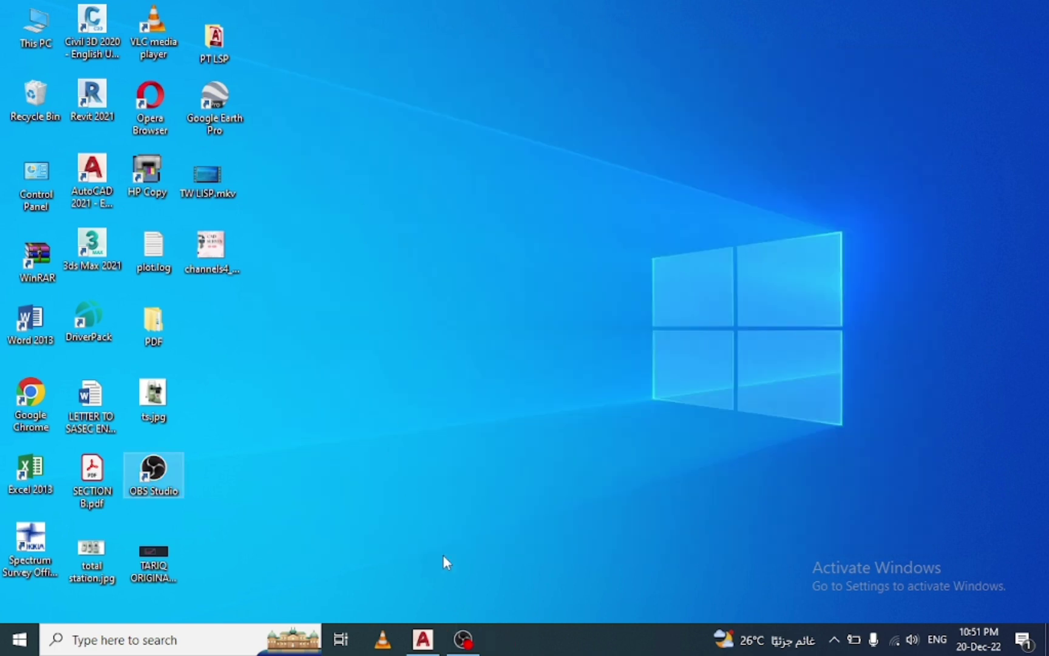
Bring the LAYOUT RIPRAPE drawing forward and zoom to view the whole villa site plan.
left_click(425, 640)
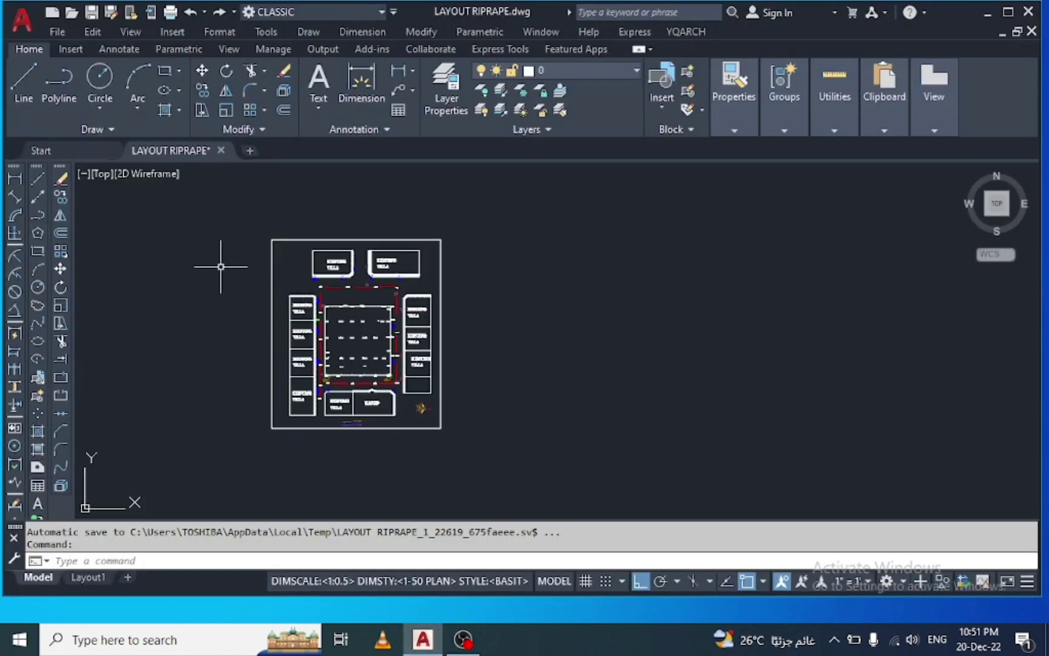
scroll(224, 387, "up", 2)
scroll(238, 398, "down", 1)
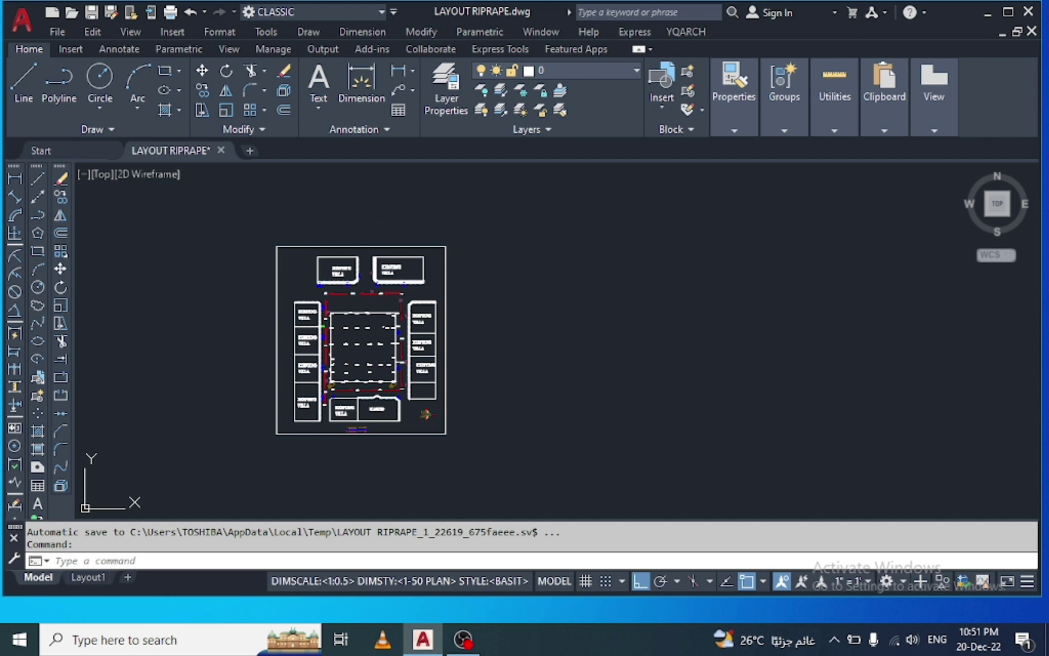
left_click(176, 560)
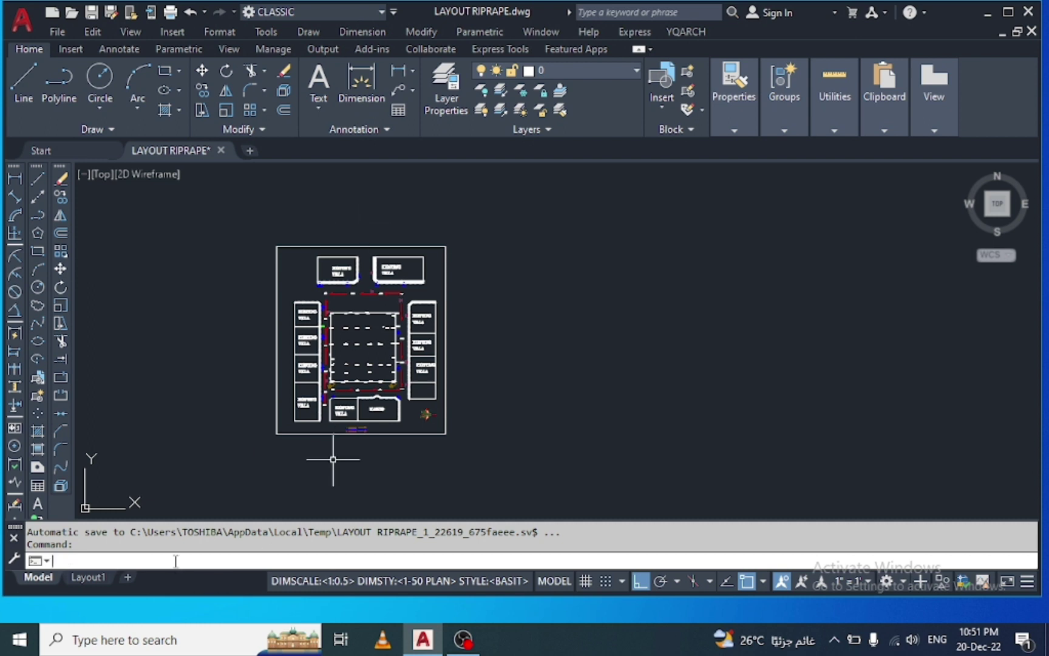
Load PT.LSP from AUTO CAD LISP > PT LISP using APPLOAD.
type("APPLOAD")
key("Return")
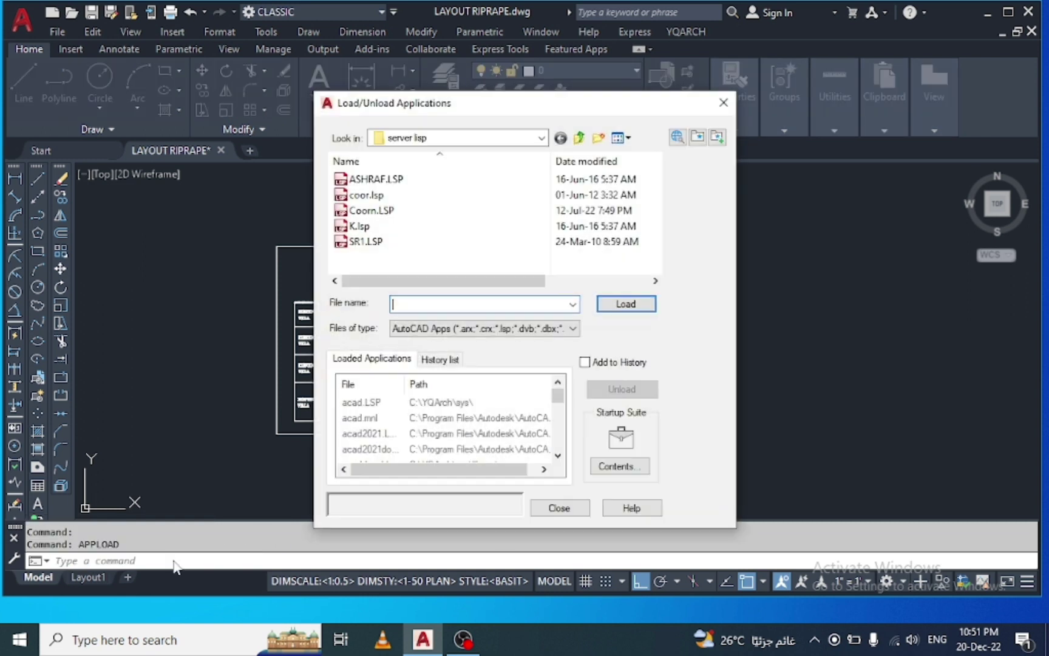
left_click(435, 138)
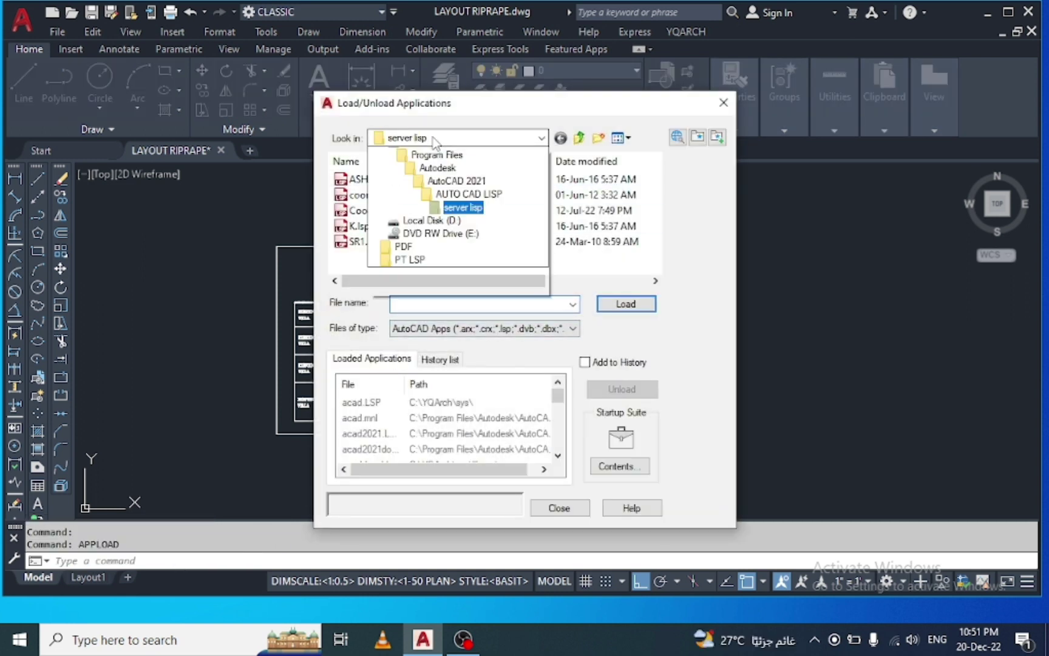
left_click(466, 389)
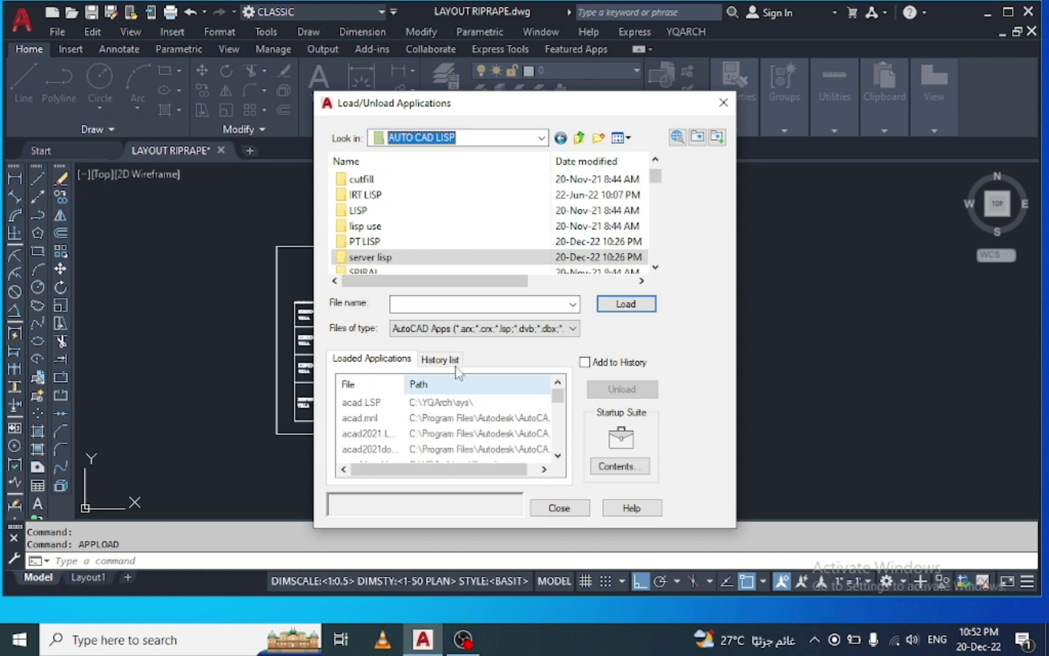
double_click(367, 242)
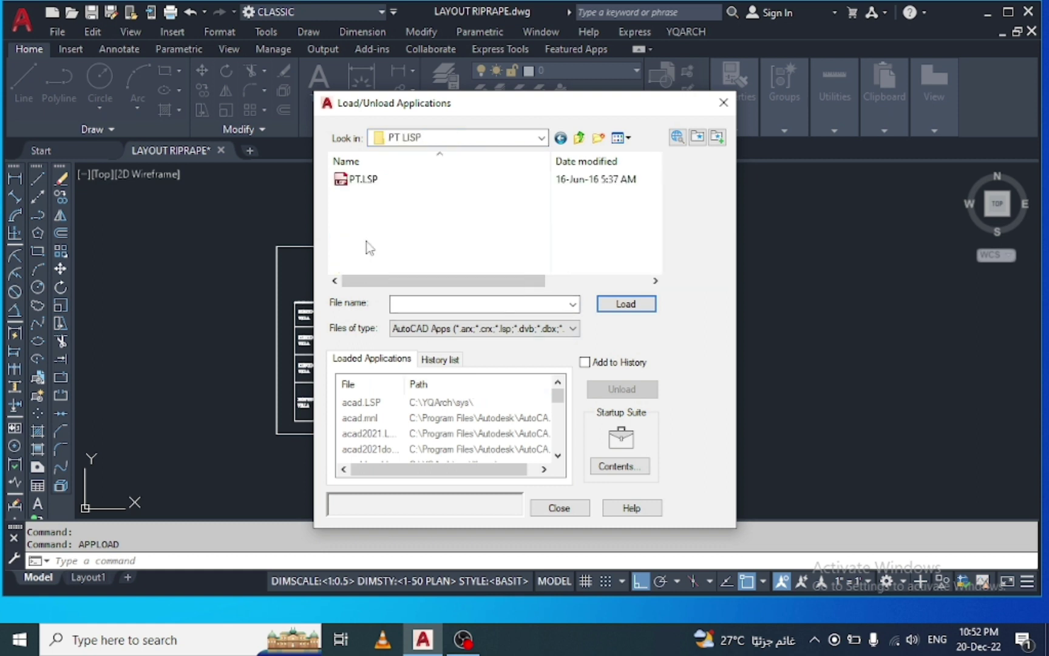
left_click(366, 180)
left_click(626, 304)
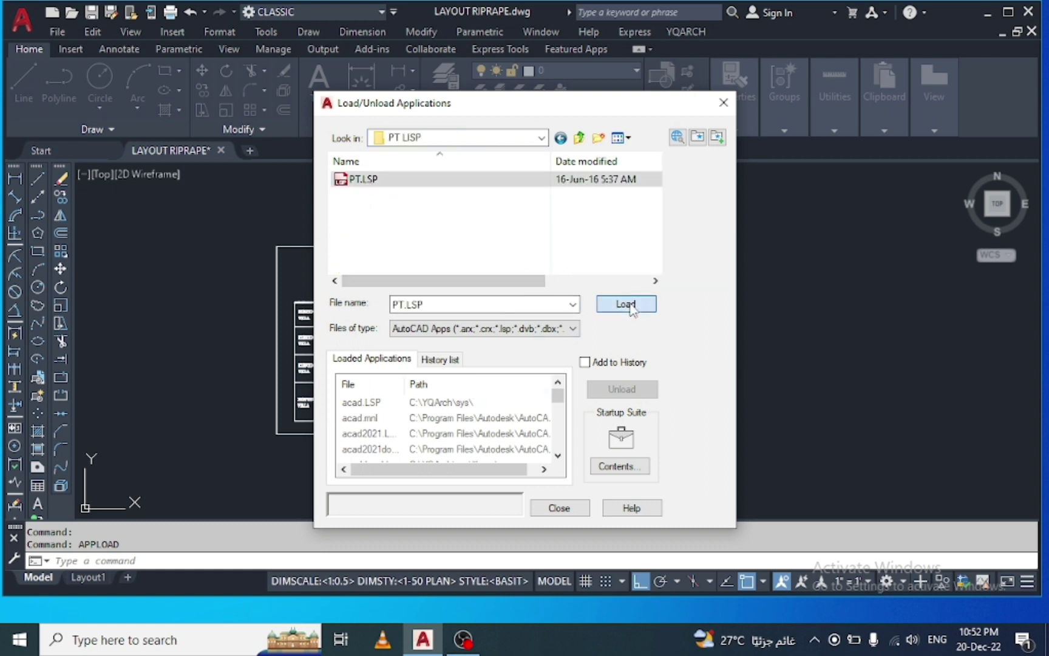
left_click(559, 508)
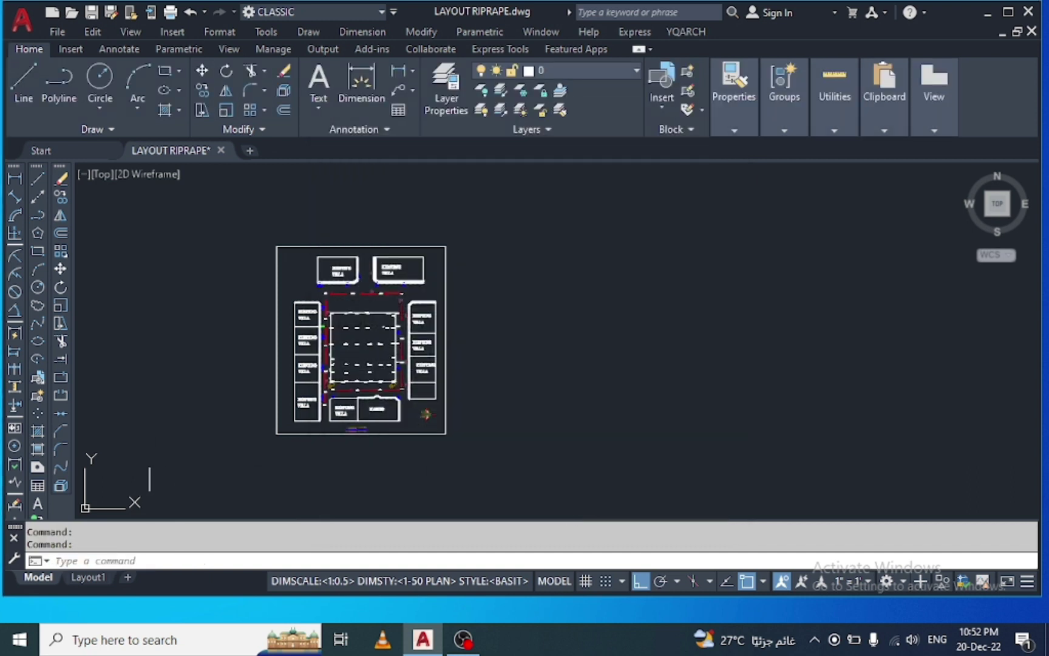
Run PT with points file D:/VILLA.TXT, scale 1:1, prefix P and start number 1.
left_click(192, 561)
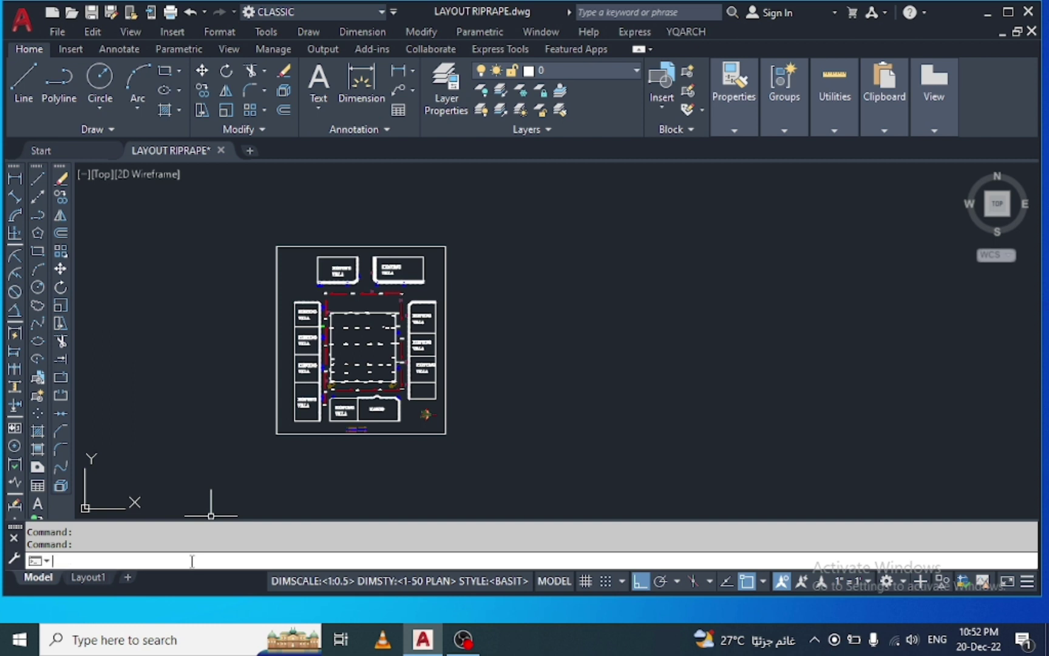
type("T")
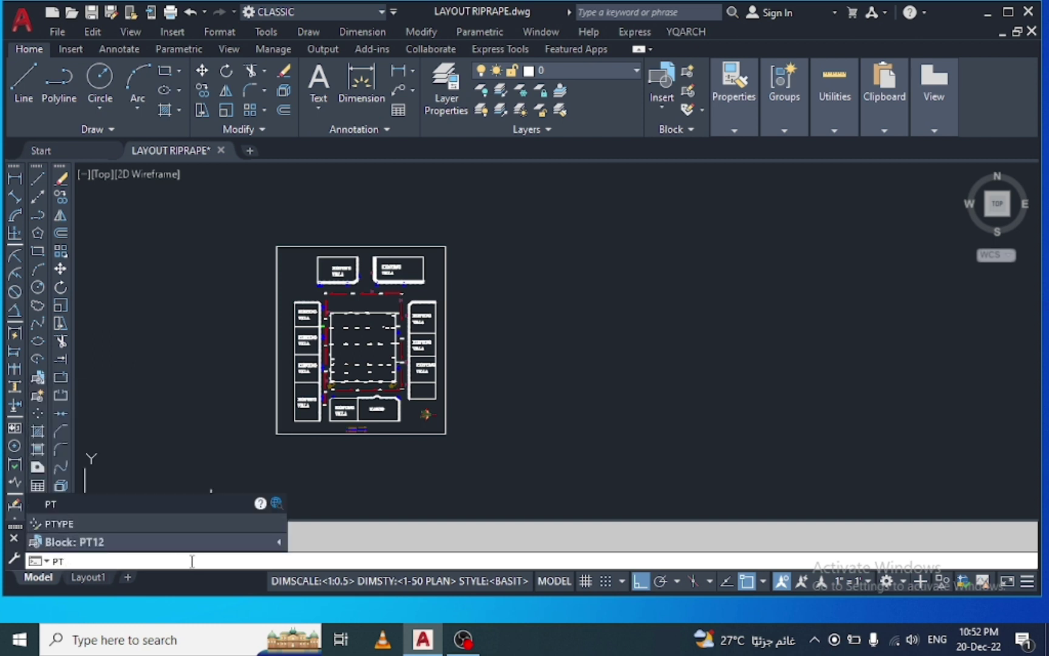
key("Return")
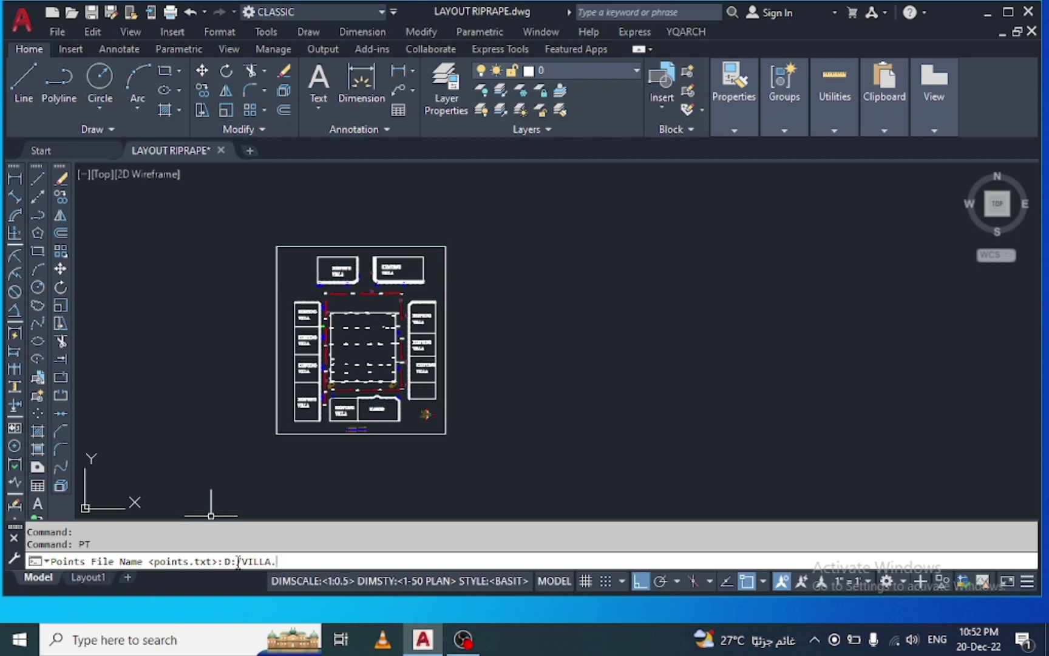
key("Return")
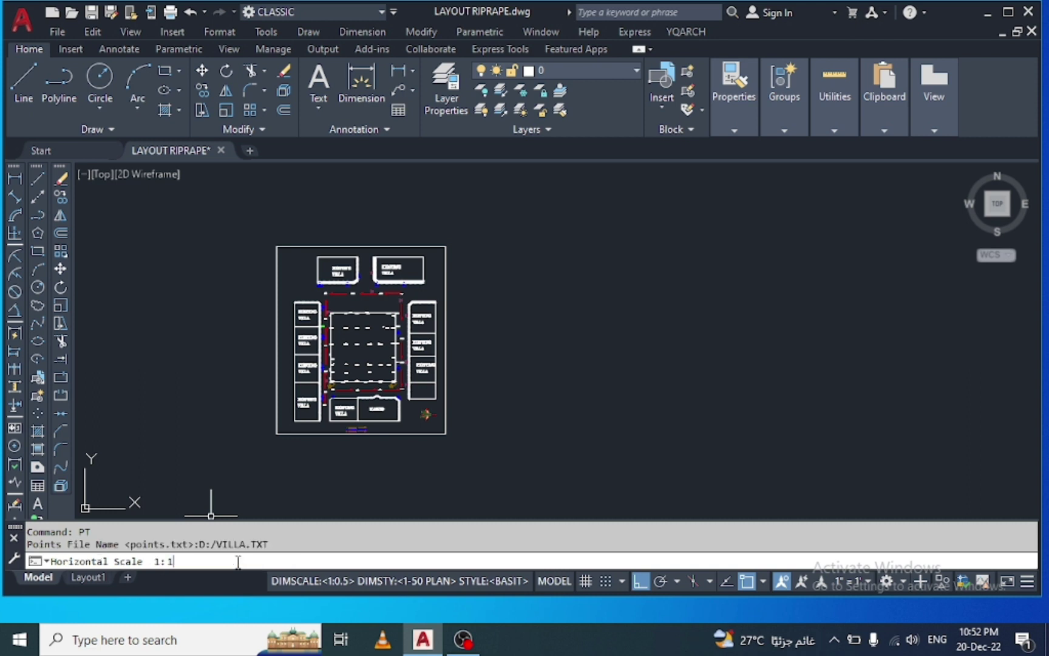
key("Return")
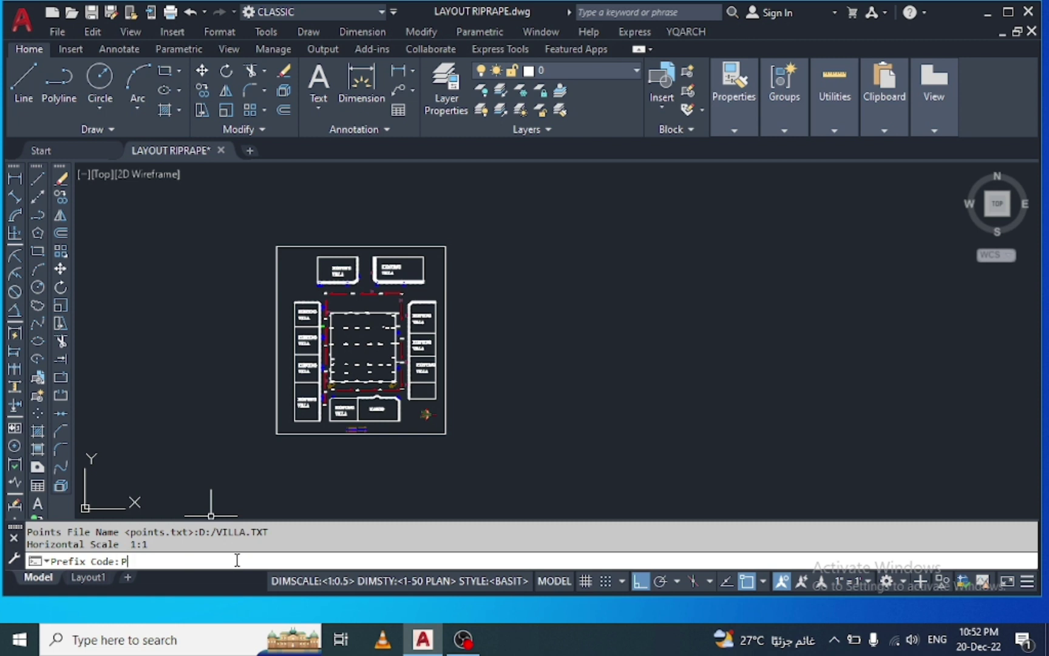
key("Return")
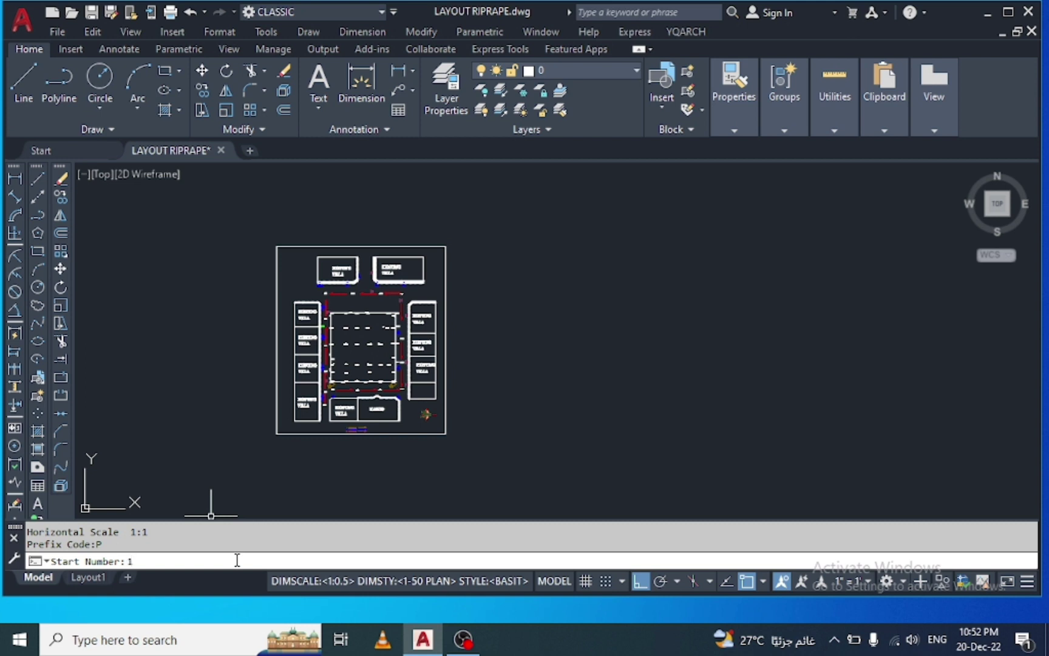
key("Return")
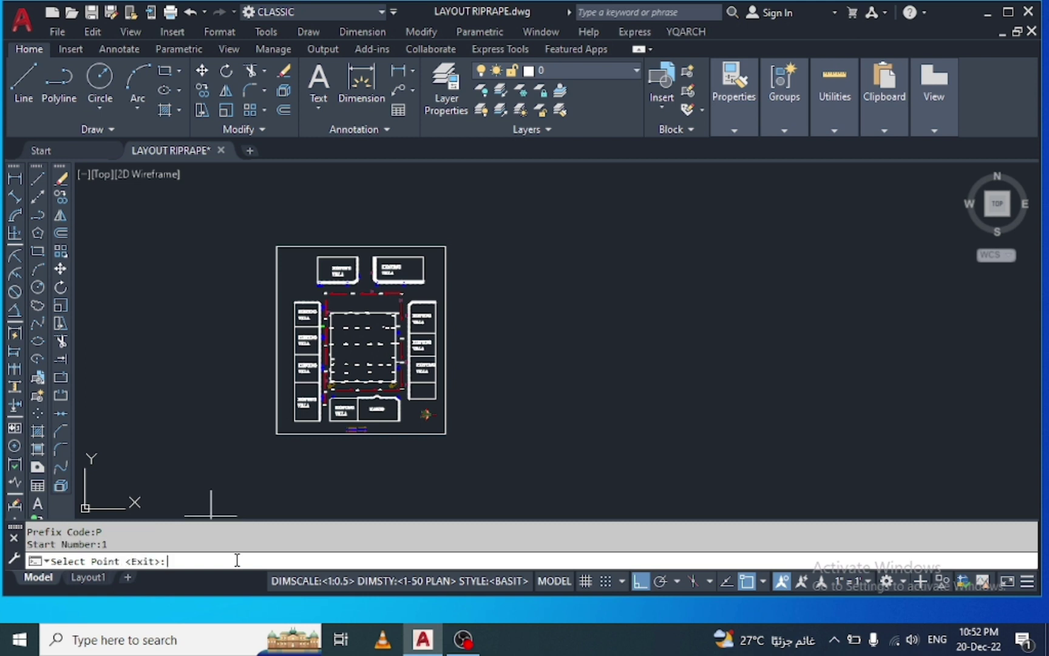
Pick the frame's lower-left and lower-right corners as points P1 and P2.
left_click(277, 435)
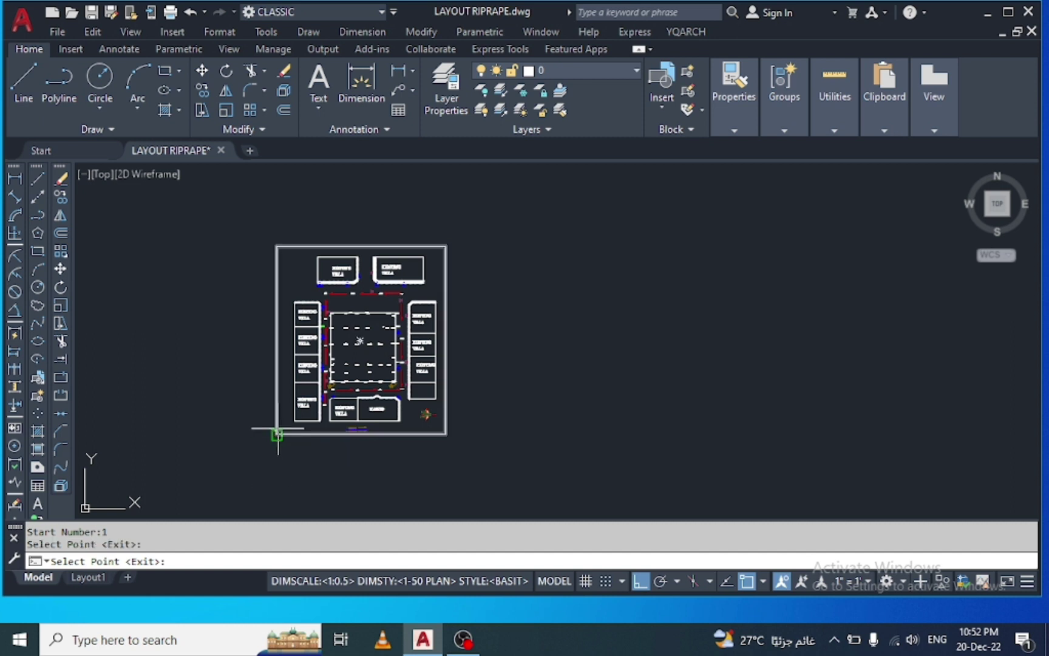
left_click(445, 435)
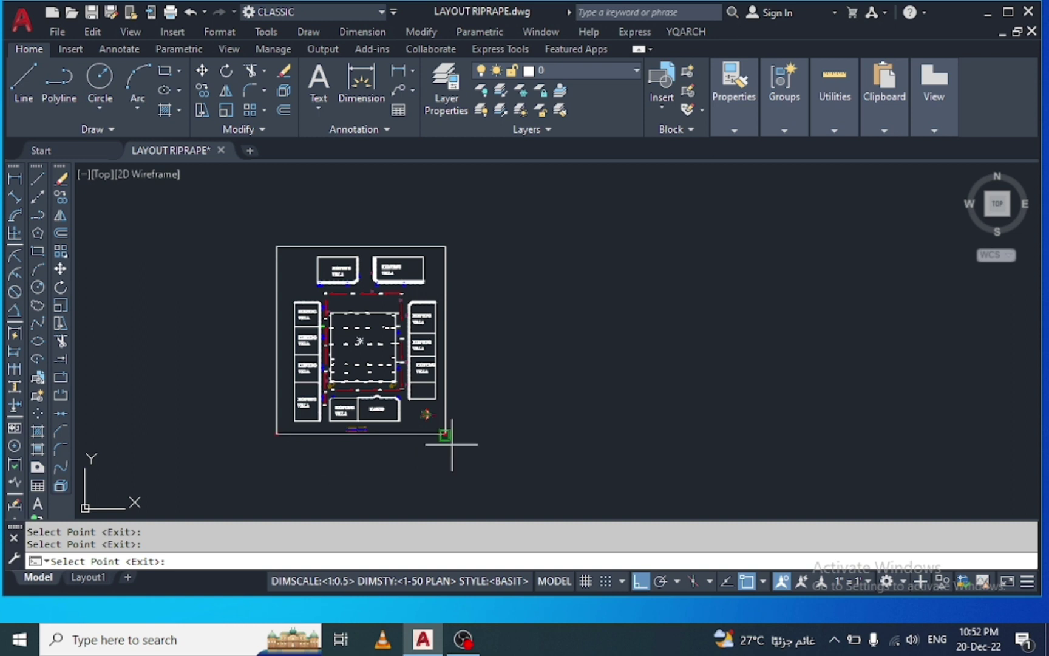
scroll(445, 435, "up", 3)
scroll(442, 428, "up", 3)
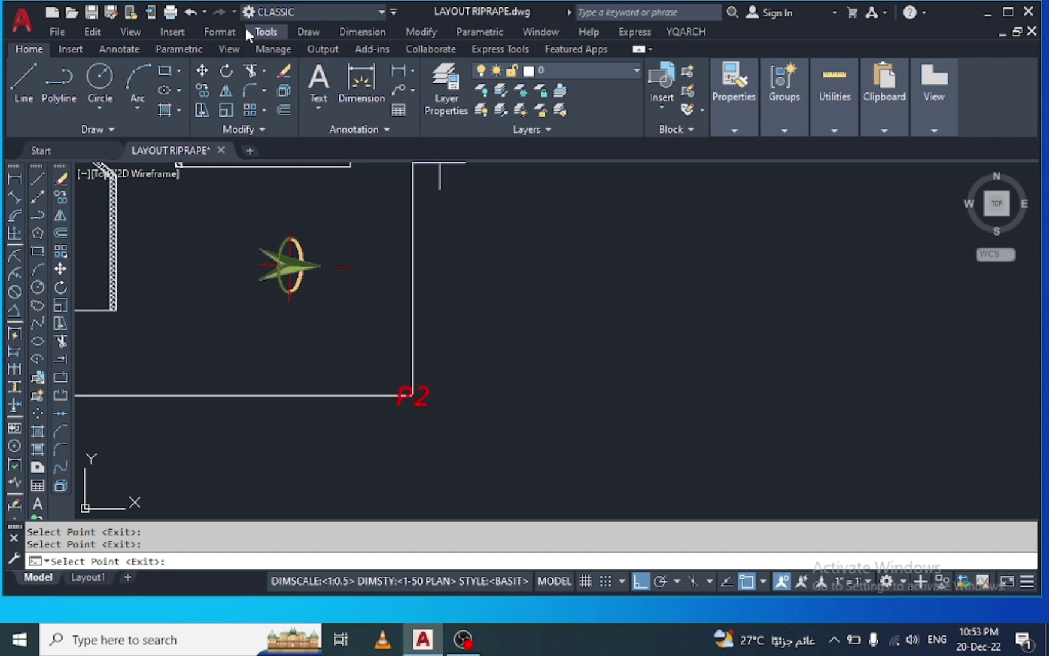
Change the BASIT text style height from 2.000 to 4 and apply it.
left_click(220, 32)
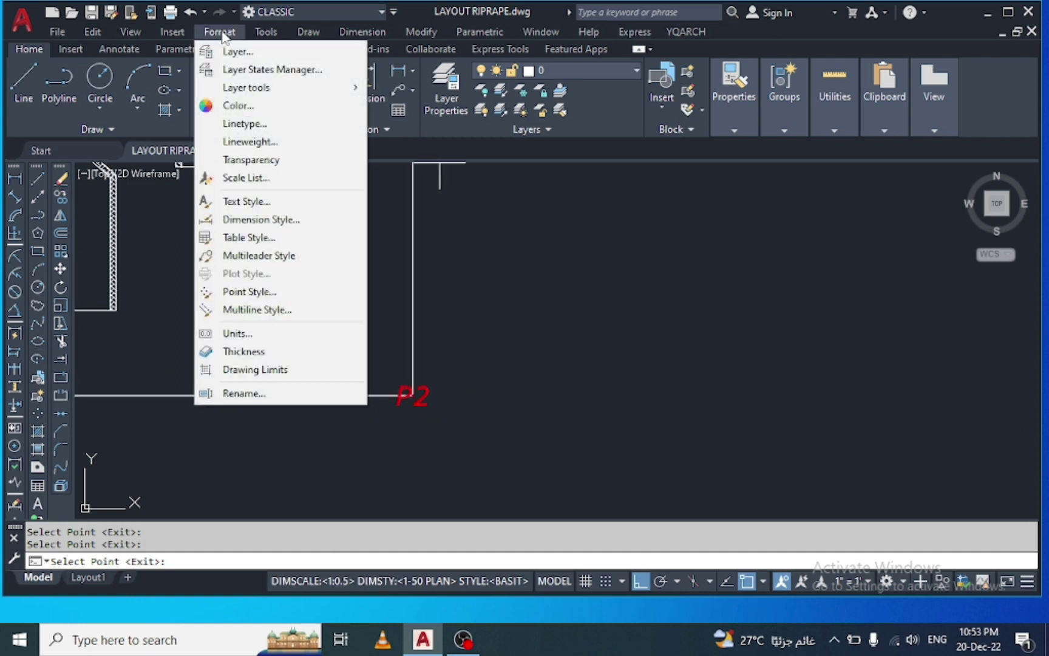
left_click(249, 203)
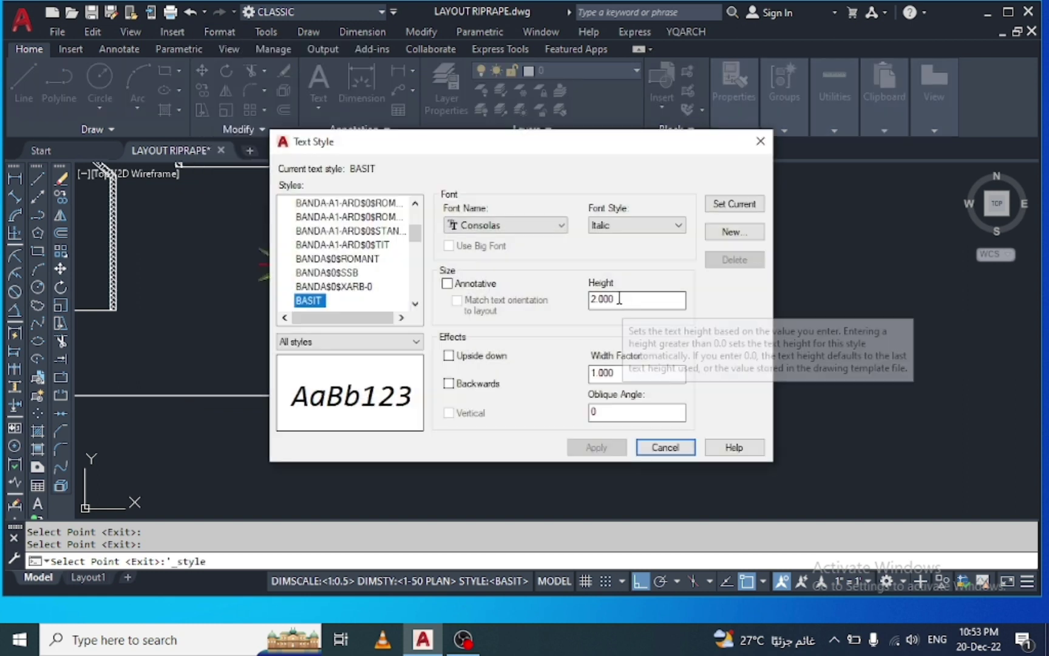
left_click_drag(619, 299, 587, 298)
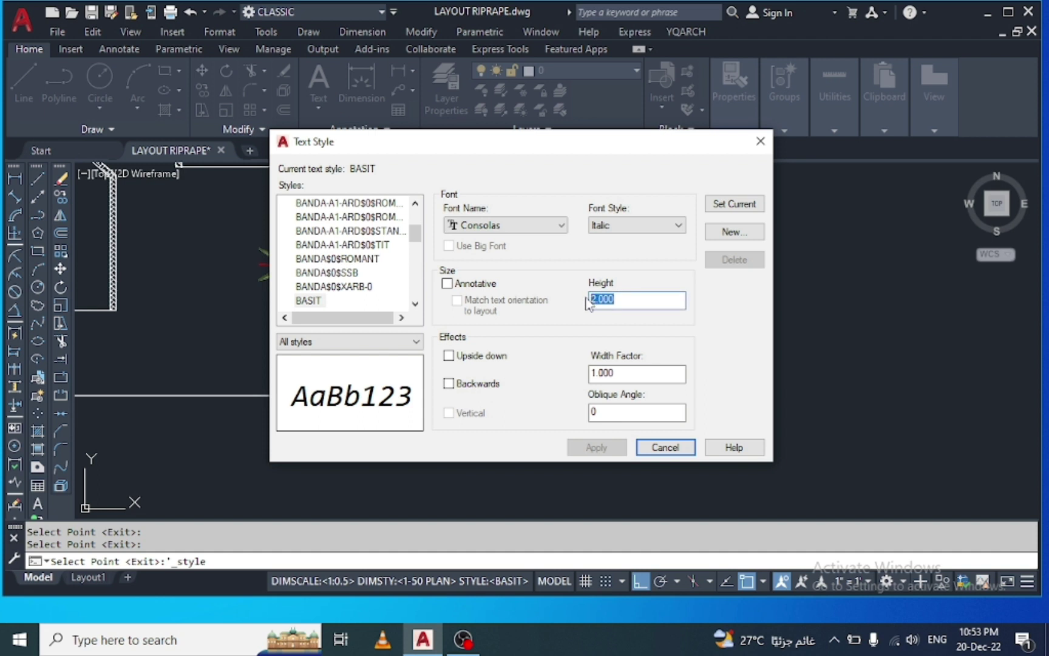
type("4")
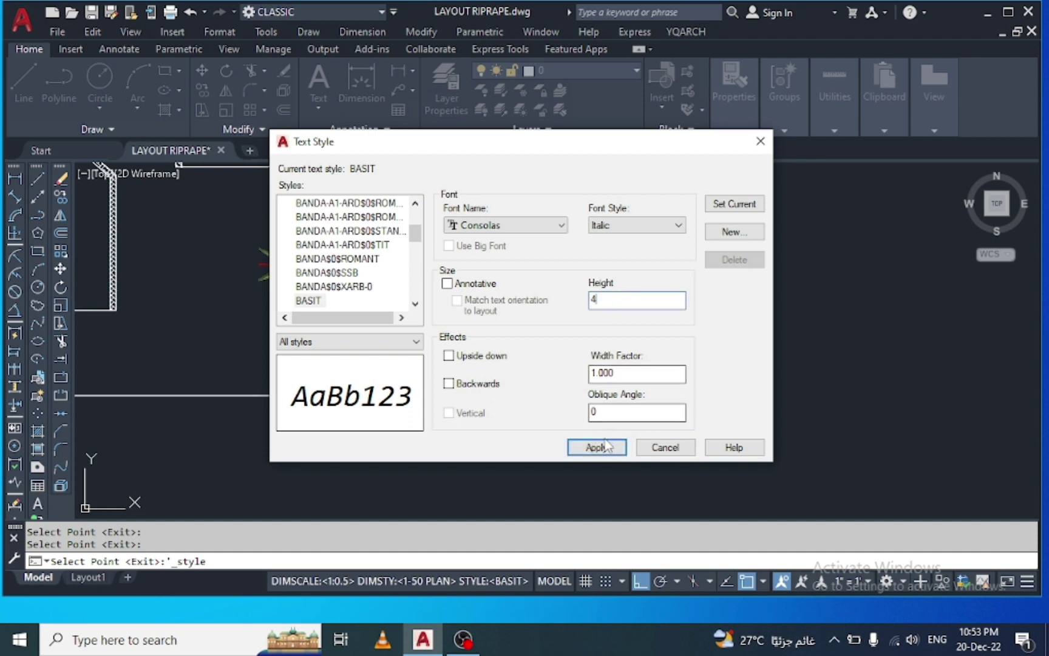
left_click(601, 449)
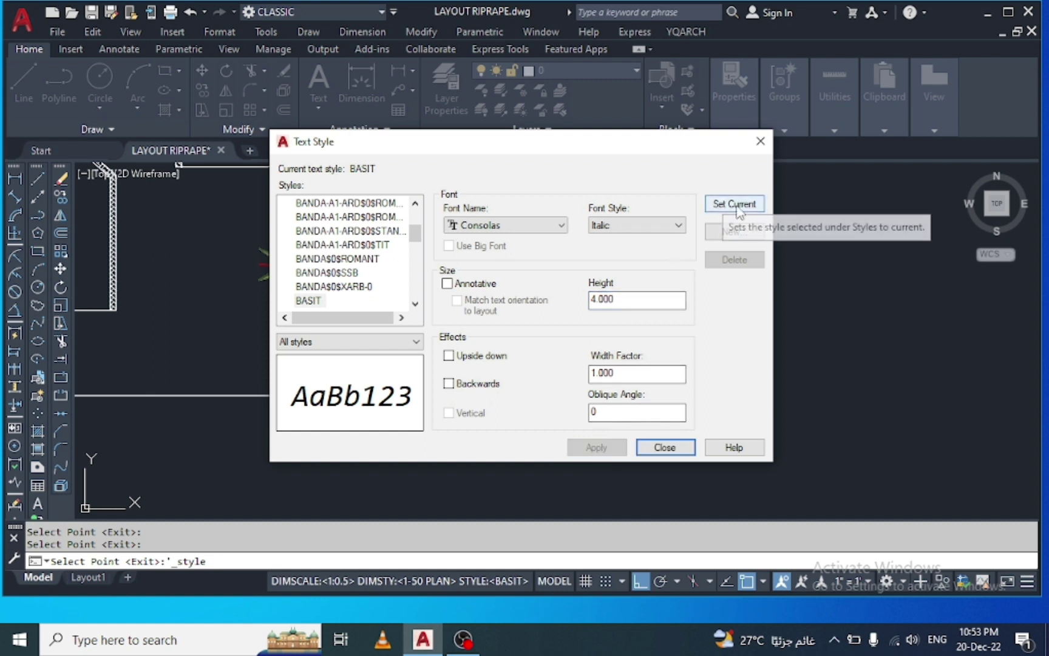
left_click(664, 447)
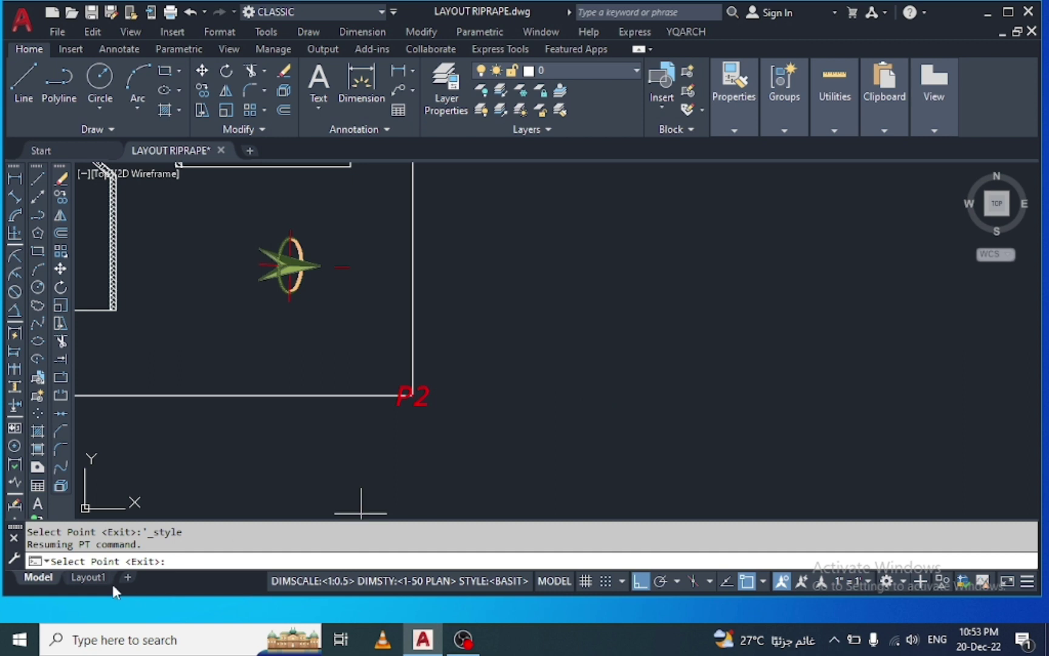
Label the frame's upper-right and upper-left corners as the next points.
scroll(403, 422, "down", 5)
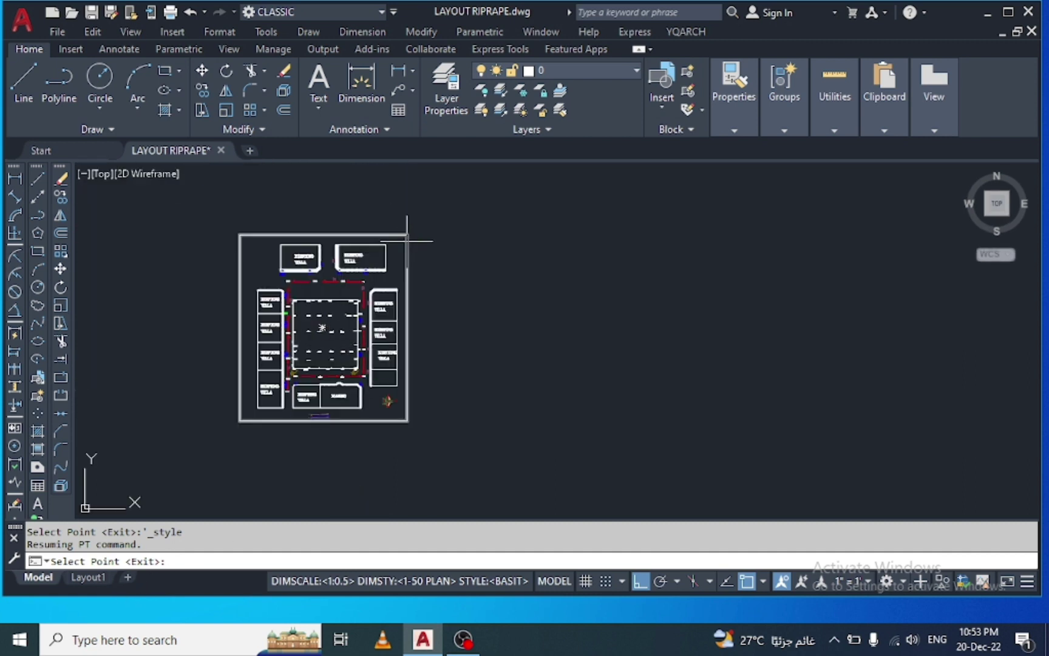
left_click(407, 235)
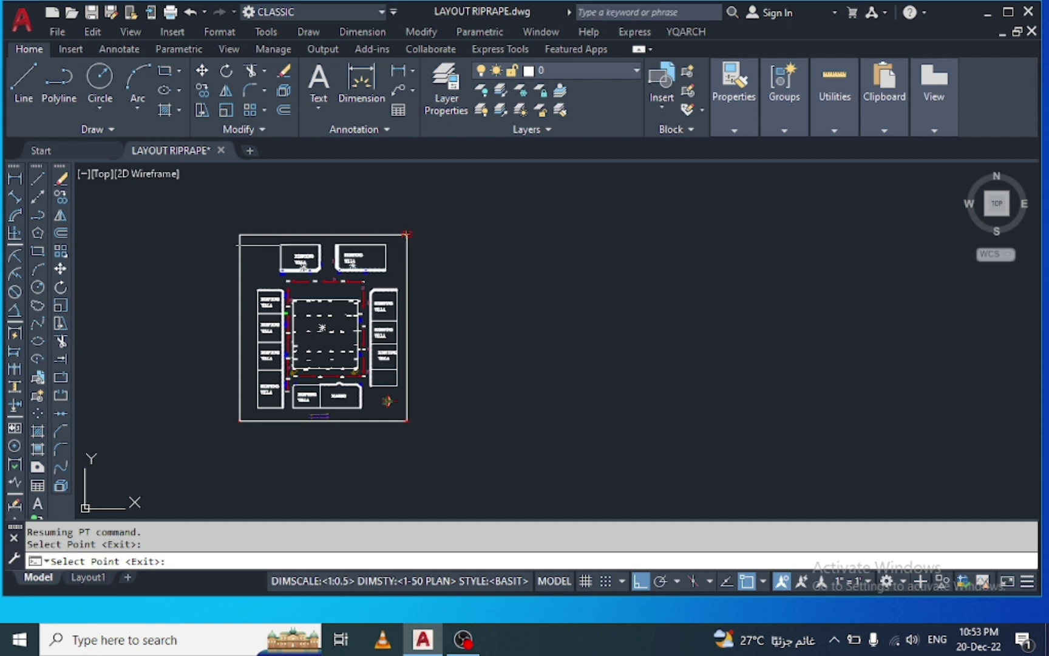
left_click(239, 234)
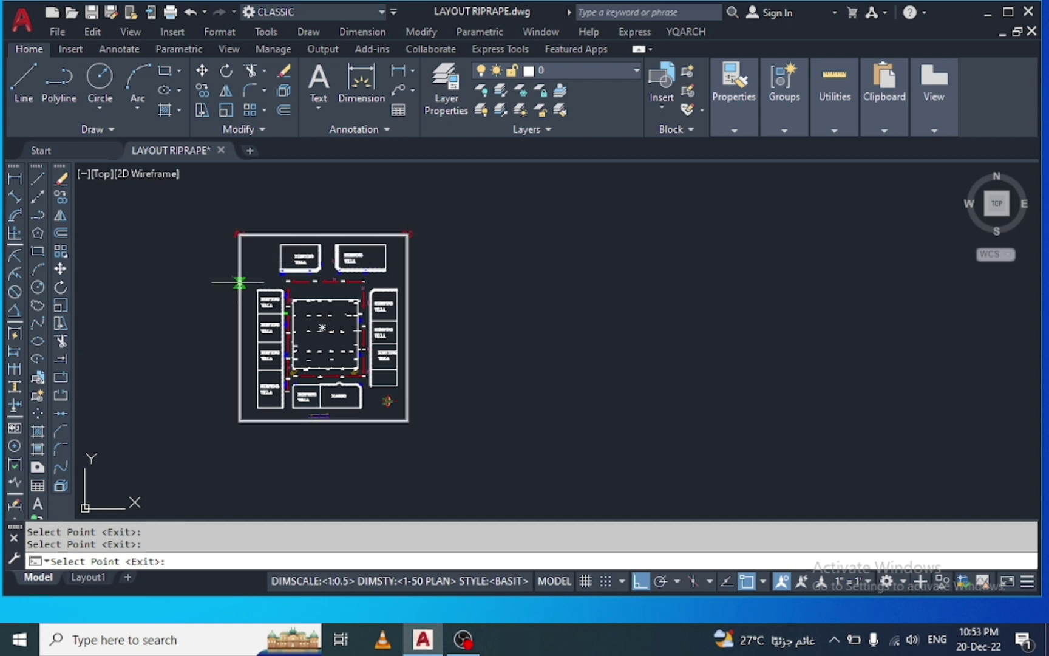
scroll(237, 273, "up", 2)
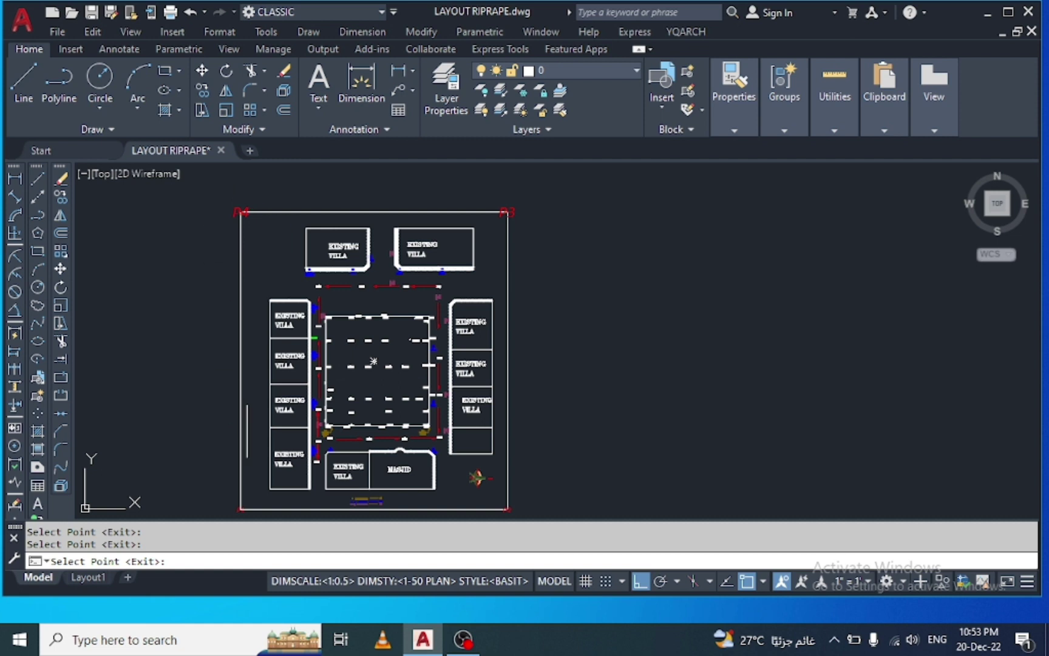
scroll(254, 484, "up", 4)
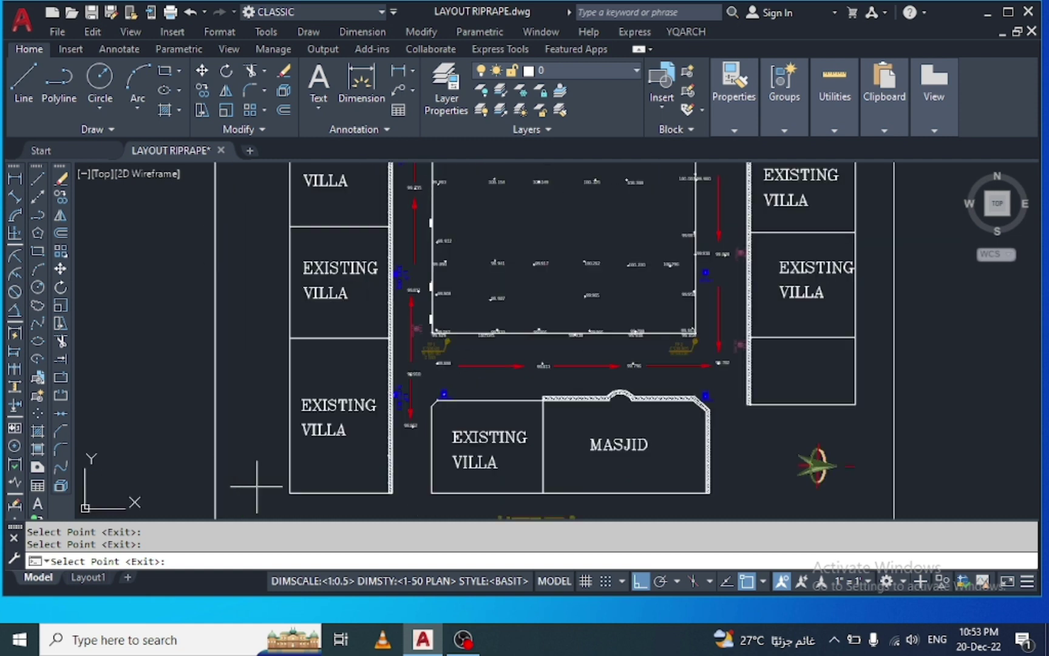
scroll(258, 404, "down", 4)
scroll(279, 412, "up", 4)
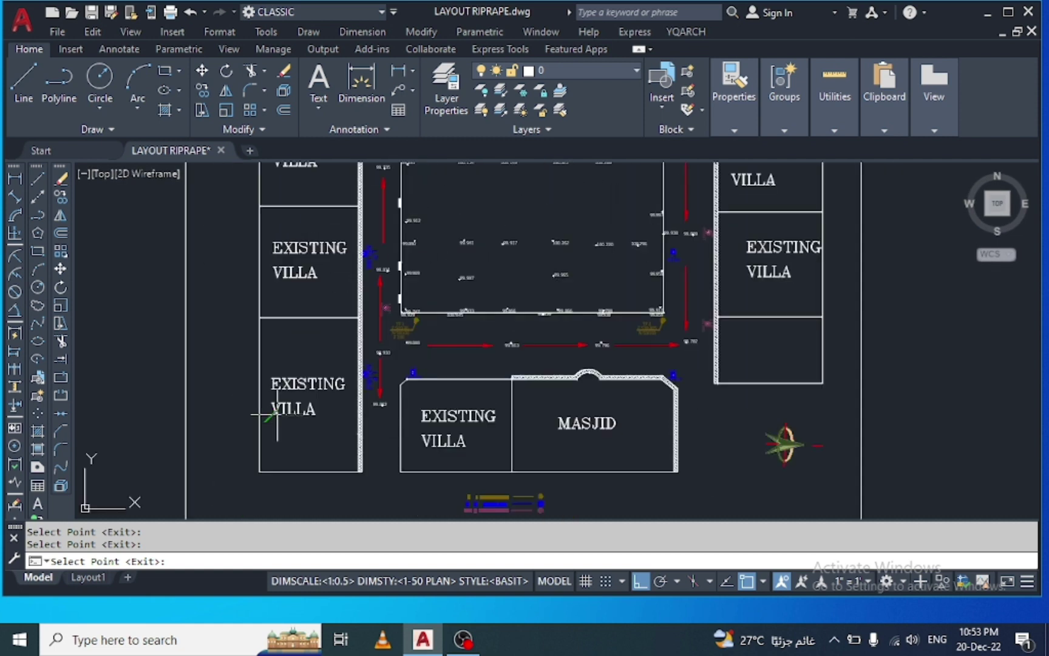
Label the left-side villa corners P5 through P9, bottom to top.
left_click(260, 472)
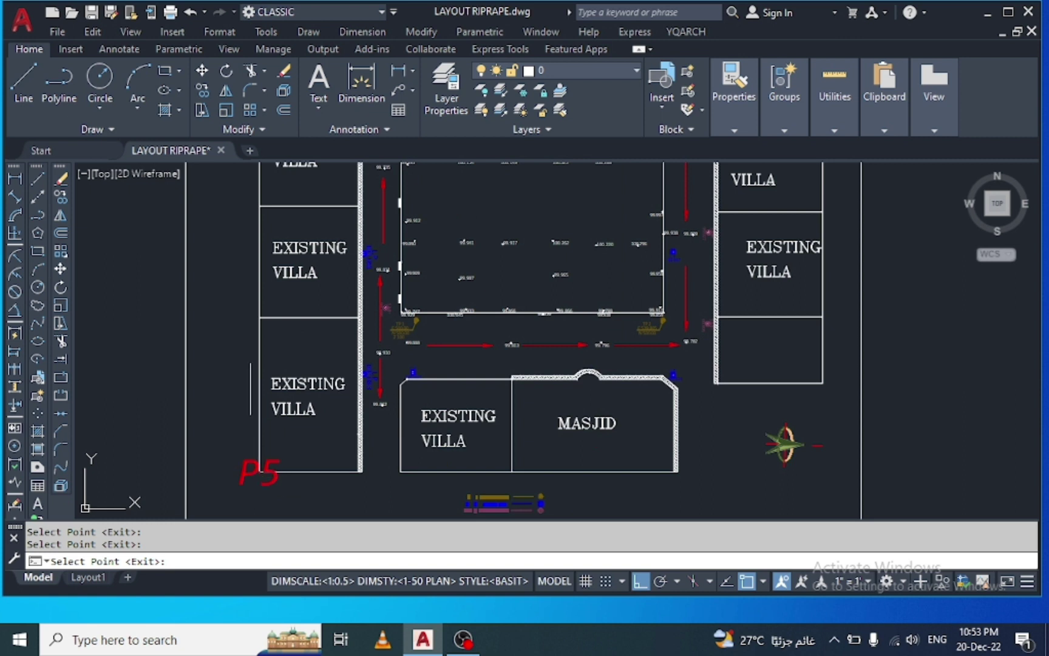
left_click(260, 317)
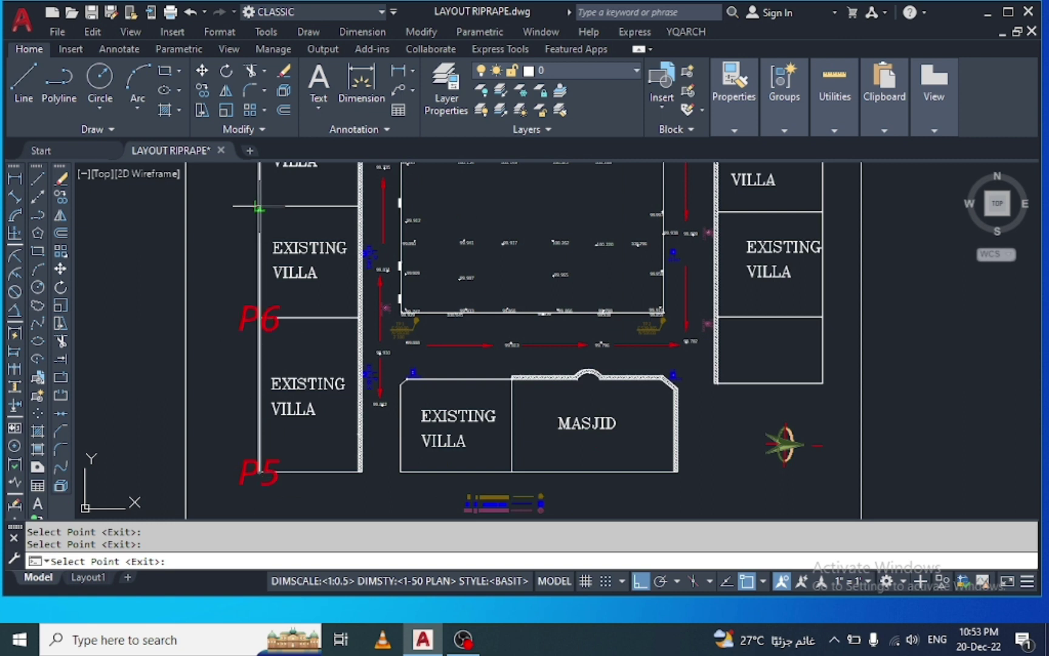
left_click(258, 207)
scroll(298, 321, "down", 3)
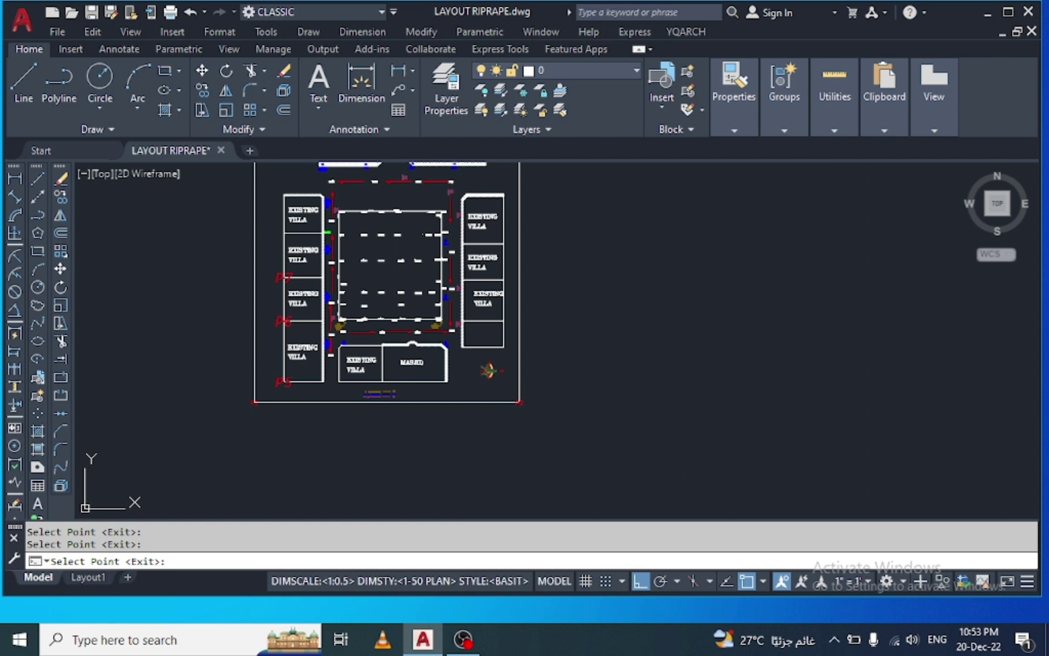
scroll(284, 226, "up", 3)
left_click(284, 246)
scroll(284, 242, "down", 2)
scroll(286, 188, "up", 2)
left_click(282, 188)
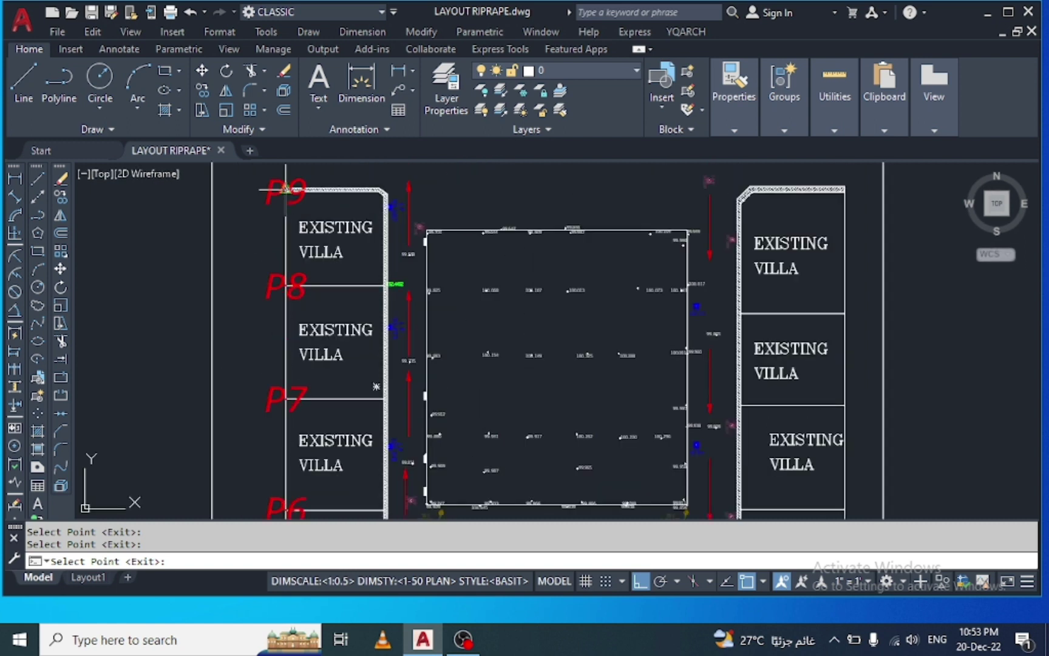
scroll(254, 185, "down", 2)
scroll(254, 186, "down", 2)
scroll(419, 313, "up", 2)
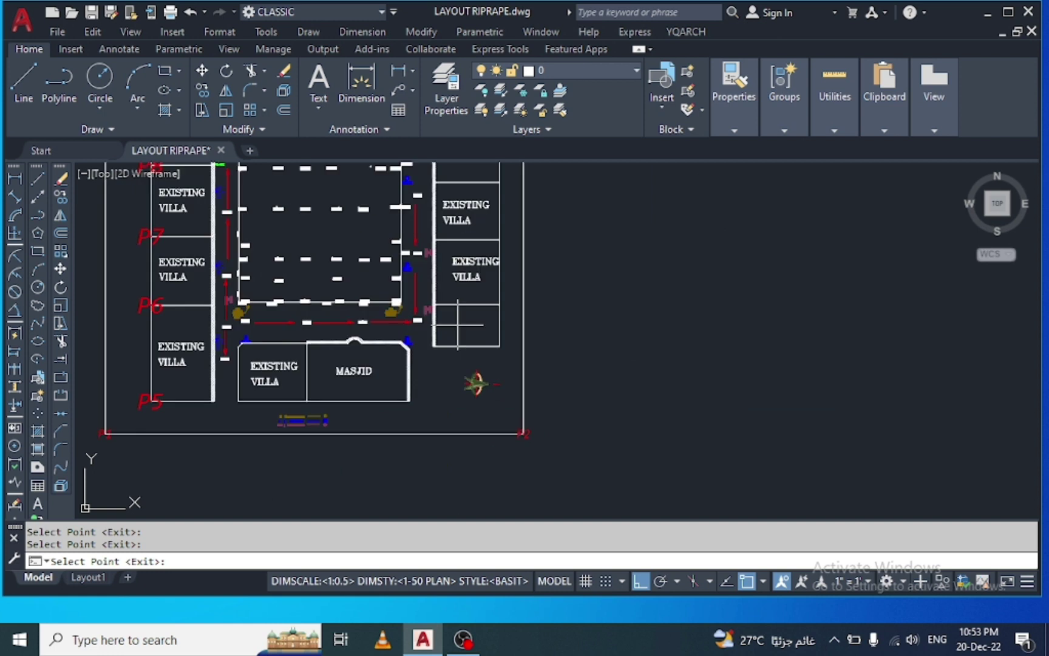
Label right-side villa corners P10–P13, then place the coordinates table beside the plan.
left_click(499, 346)
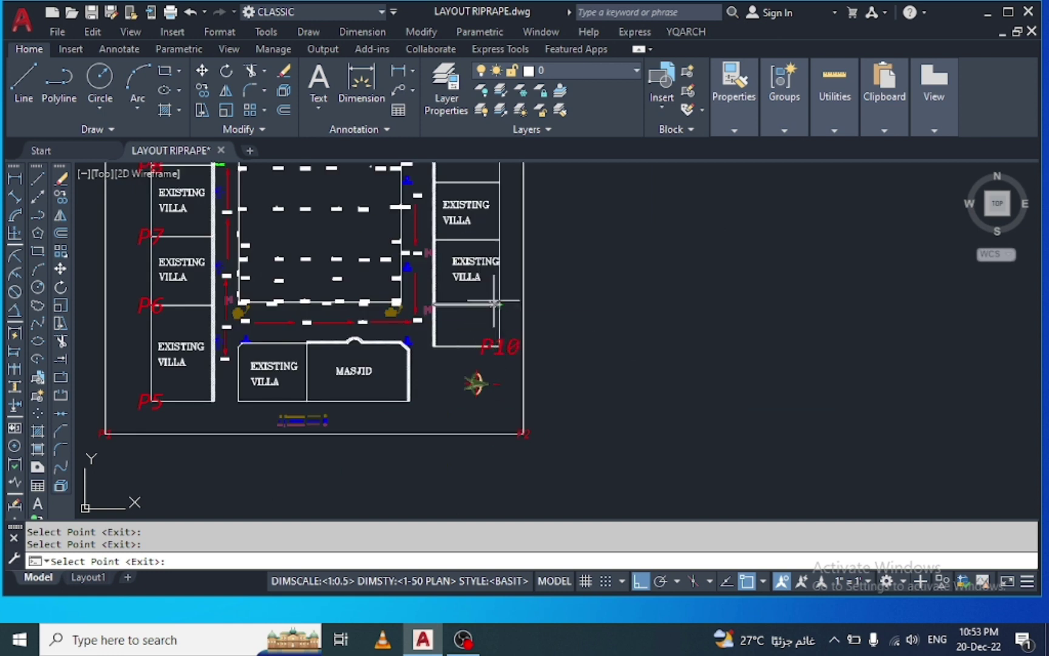
left_click(499, 304)
left_click(499, 240)
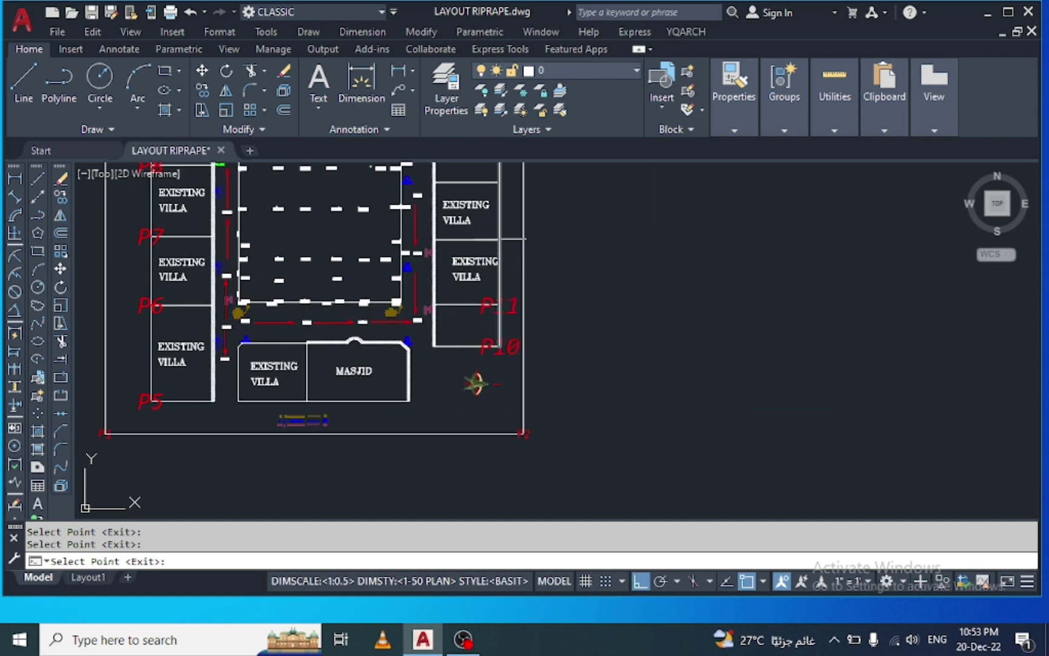
left_click(499, 182)
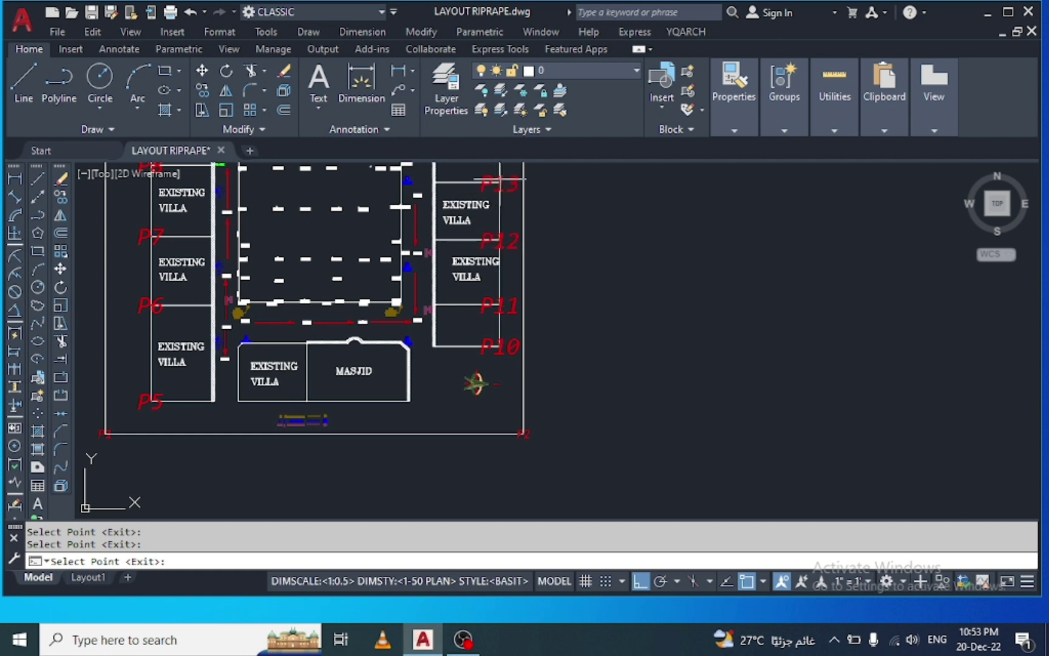
scroll(503, 279, "down", 2)
scroll(501, 182, "up", 1)
scroll(501, 183, "up", 1)
scroll(502, 186, "up", 2)
scroll(503, 186, "up", 1)
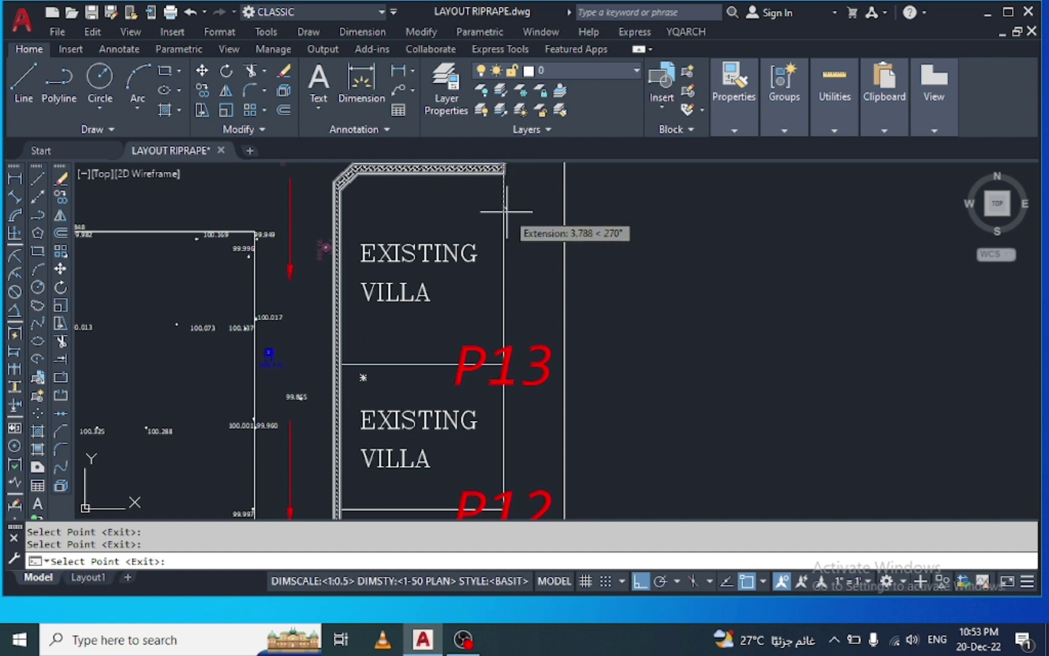
scroll(504, 211, "down", 1)
scroll(504, 188, "up", 2)
scroll(507, 188, "down", 1)
scroll(498, 218, "down", 2)
scroll(479, 279, "down", 2)
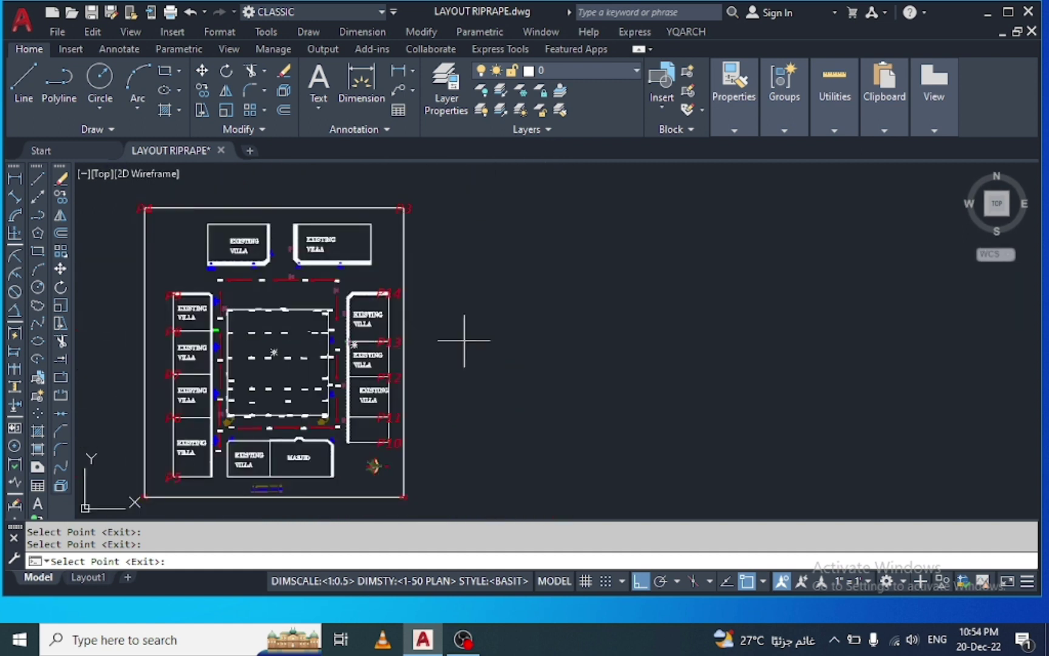
key("Return")
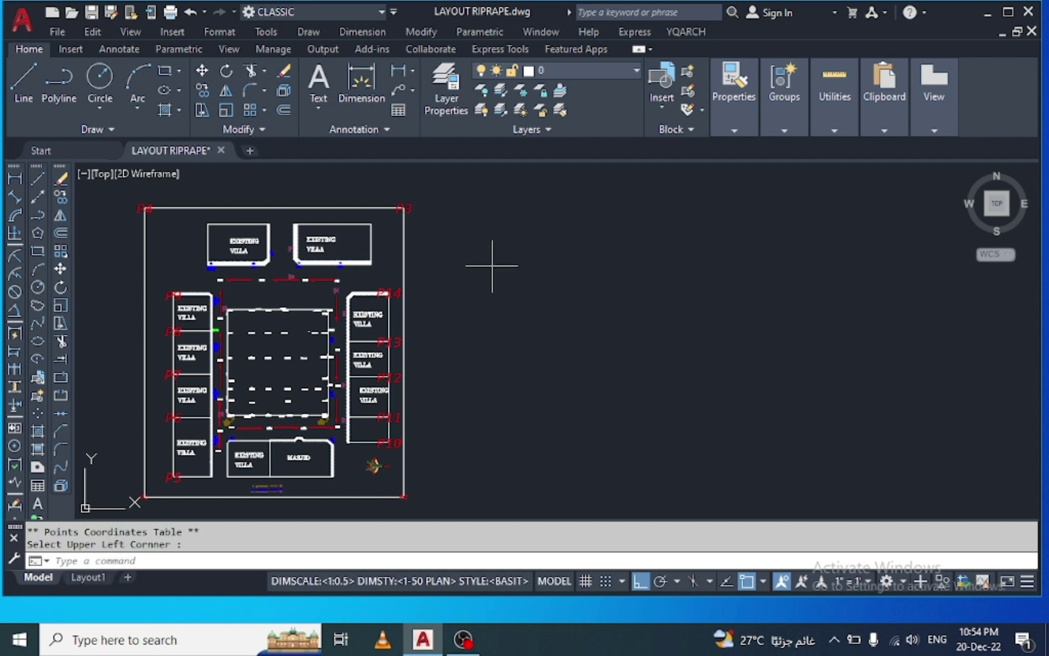
left_click(498, 255)
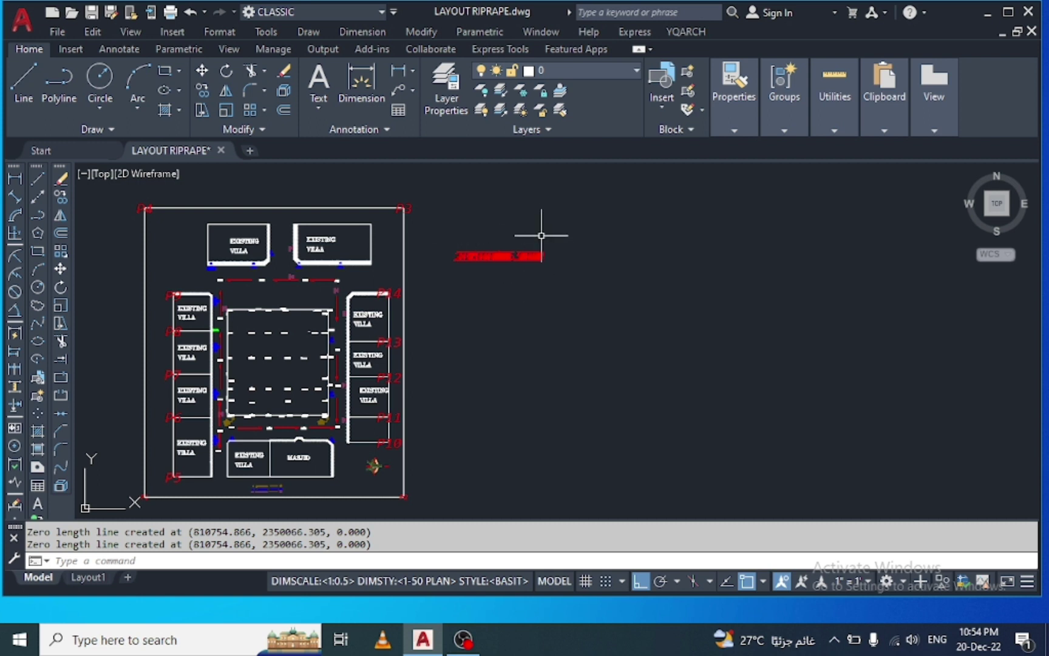
Erase the red coordinates table and zoom to show the whole labelled layout.
left_click(541, 235)
left_click(449, 275)
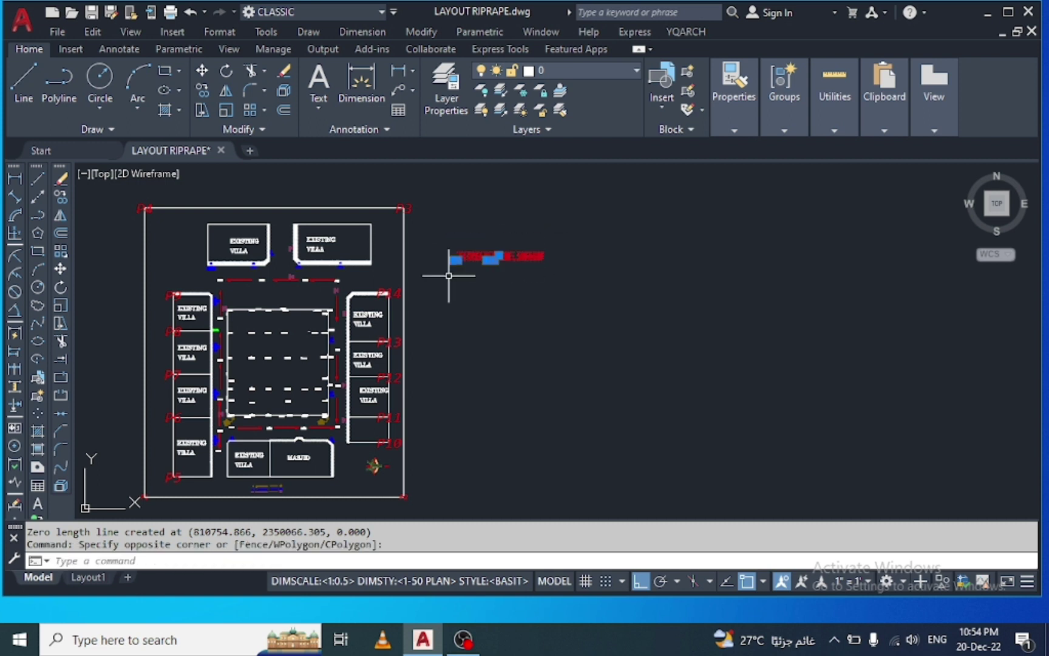
key("Delete")
scroll(544, 264, "down", 2)
scroll(544, 265, "down", 3)
scroll(415, 275, "up", 2)
scroll(462, 307, "up", 2)
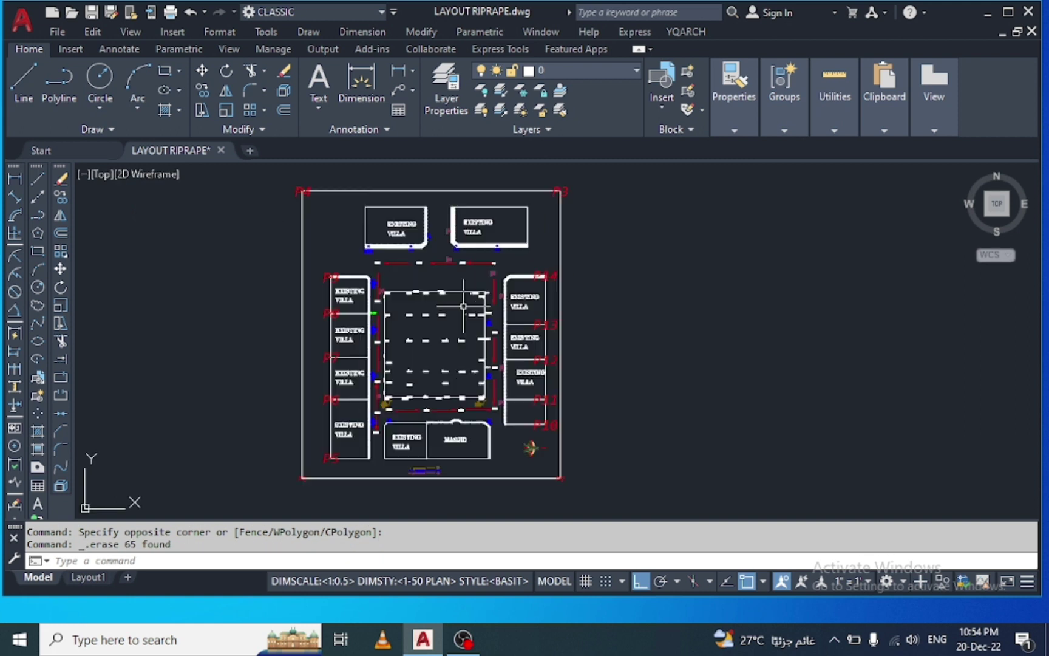
Minimize AutoCAD and browse This PC to Local Disk (D:) containing VILLA.TXT.
left_click(984, 7)
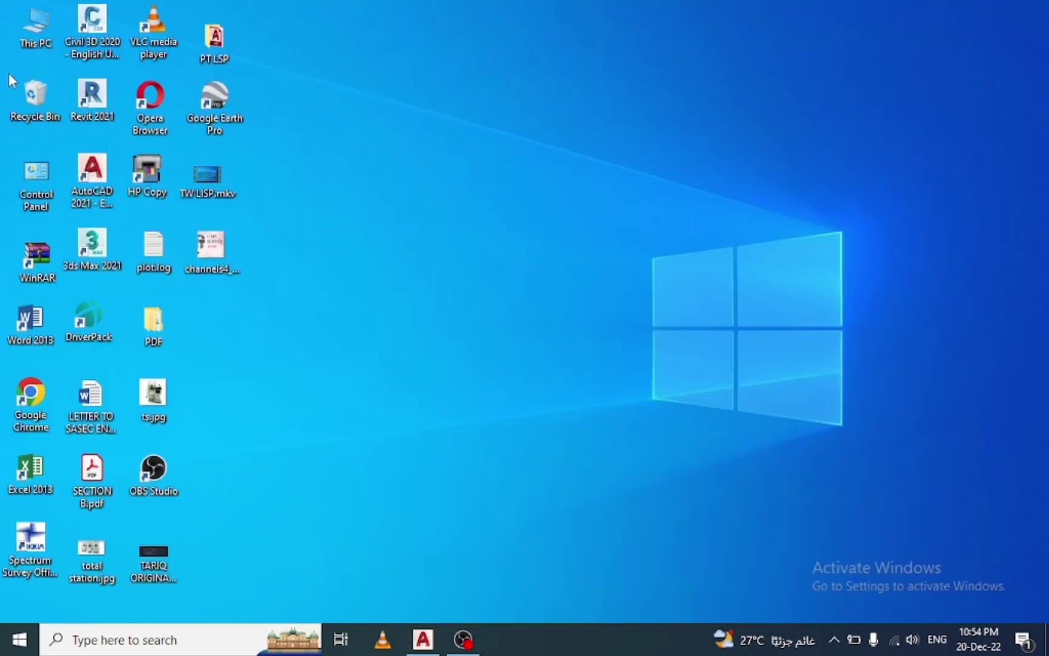
double_click(38, 30)
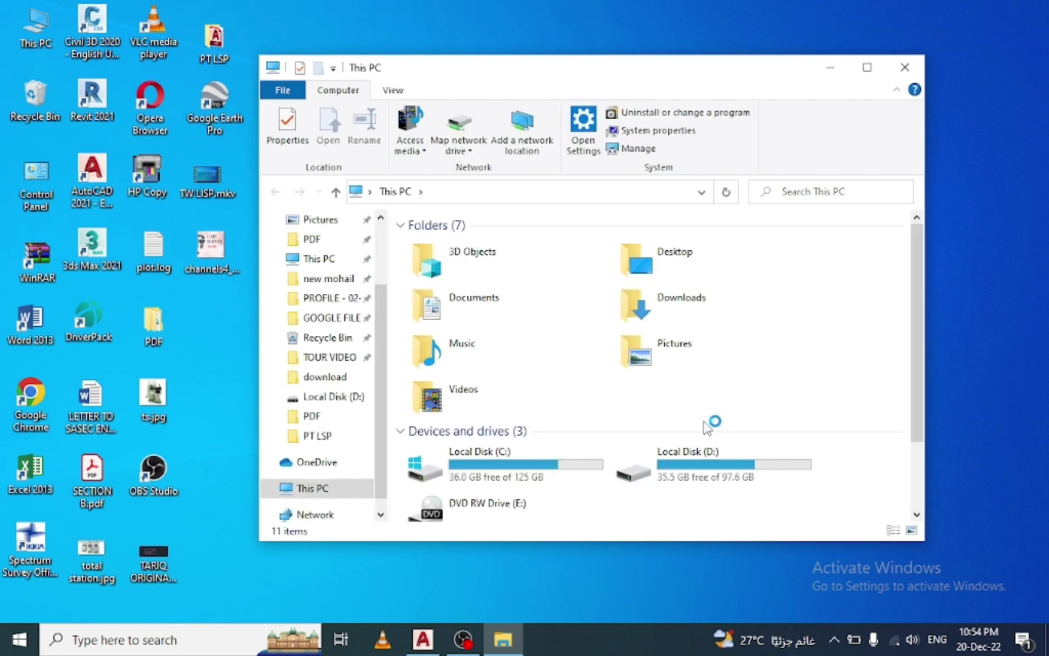
double_click(706, 465)
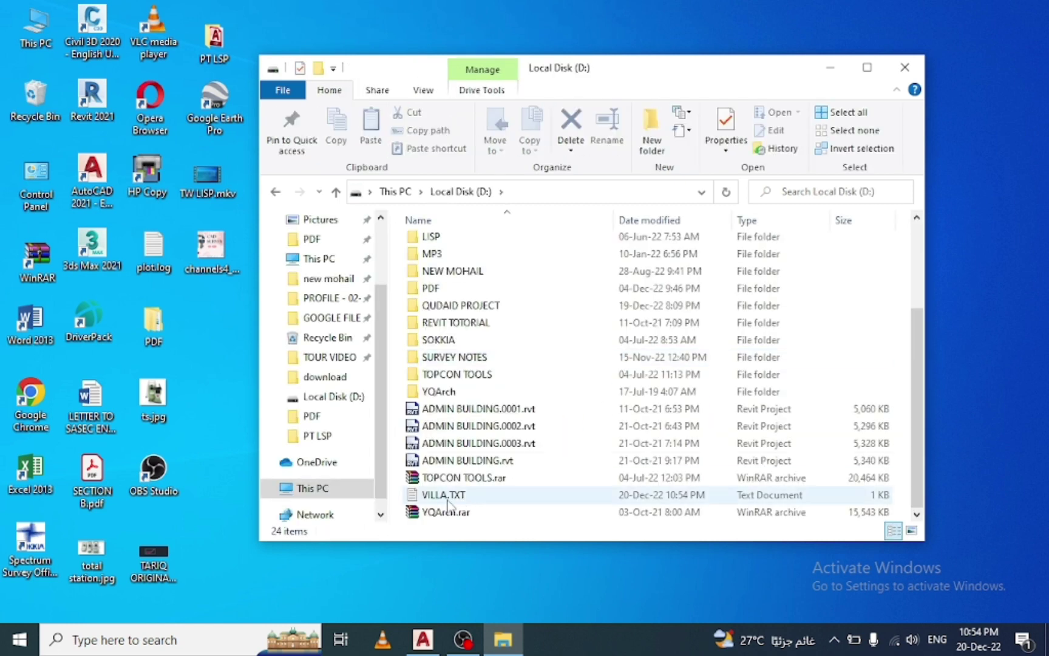
left_click(429, 496)
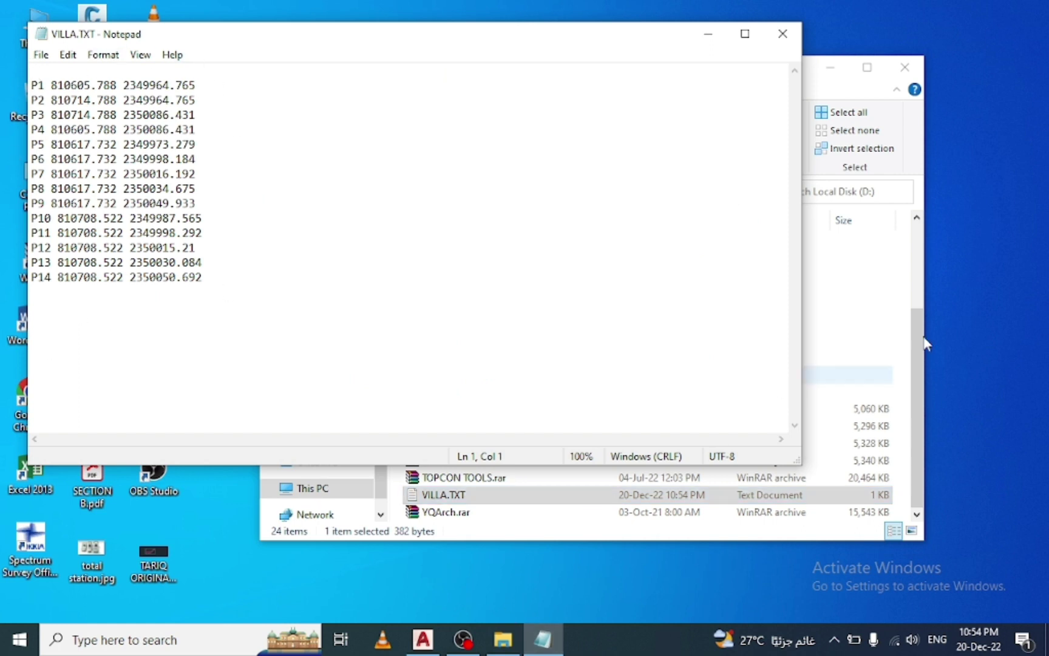
left_click(783, 36)
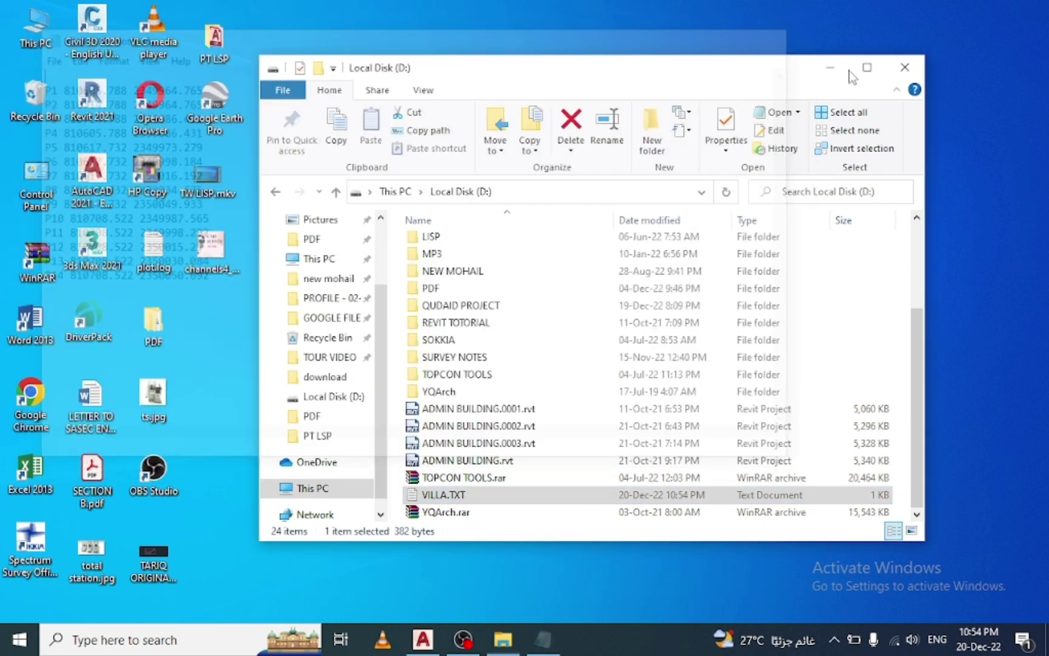
Launch Excel 2013, dismiss the activation notice, and start a From Text data import.
left_click(905, 68)
double_click(35, 477)
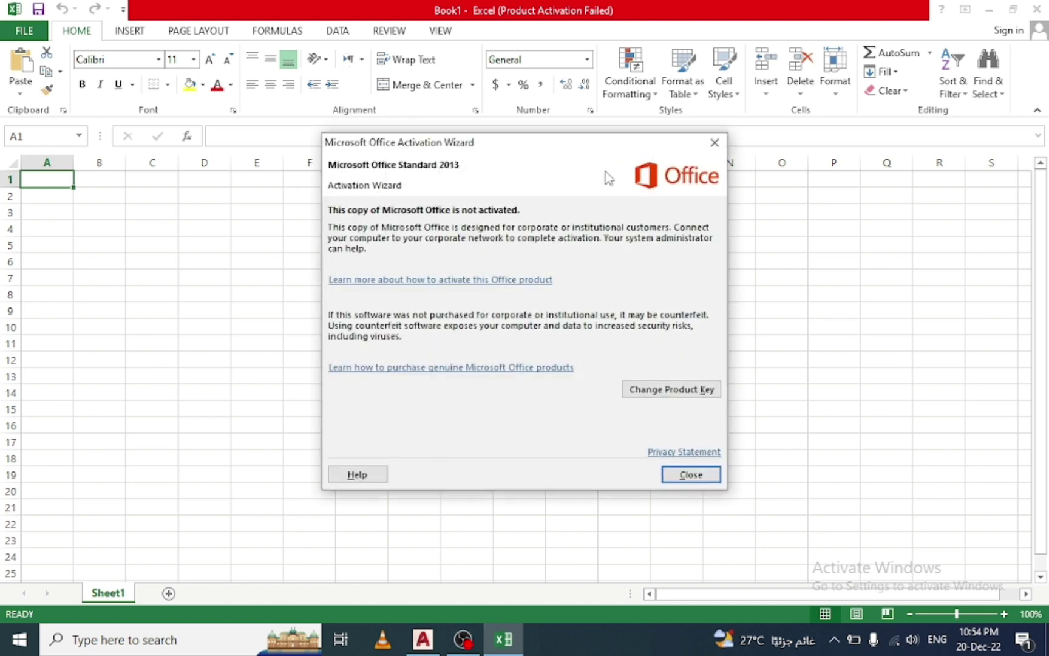
left_click(717, 141)
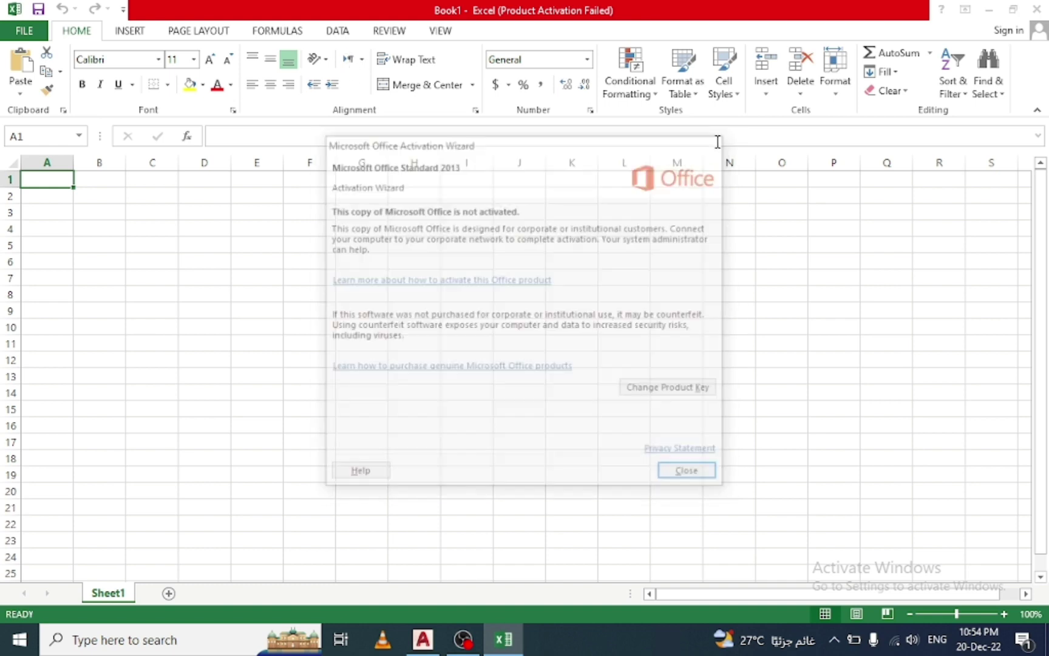
left_click(338, 32)
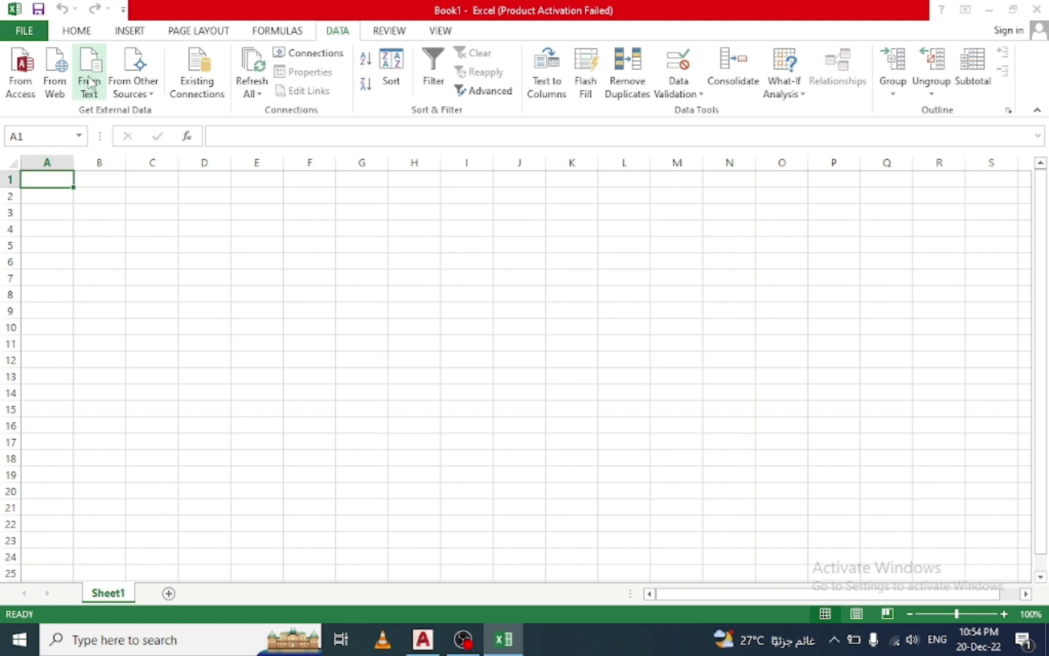
left_click(90, 83)
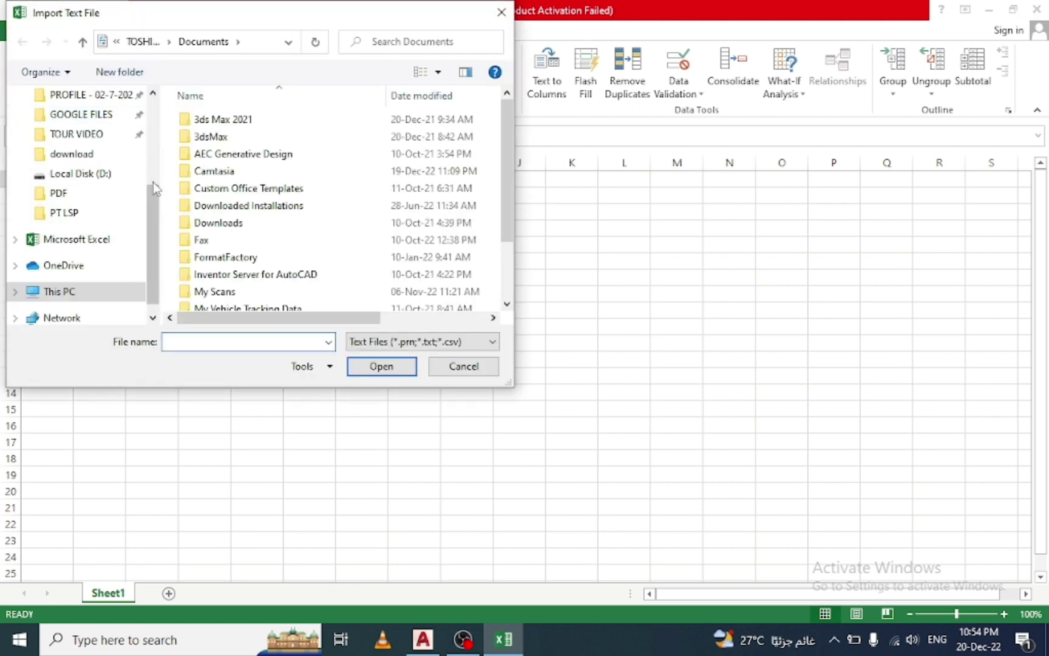
Browse to Local Disk (D:) and import VILLA.TXT into Excel's Text Import Wizard.
left_click(84, 293)
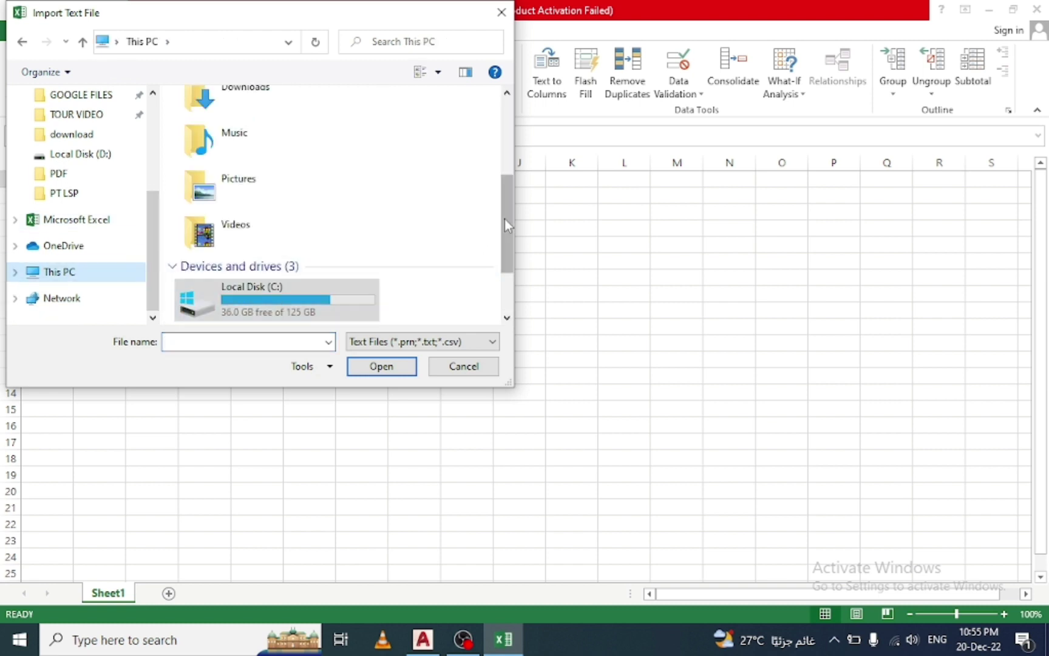
left_click_drag(505, 224, 488, 286)
left_click(273, 260)
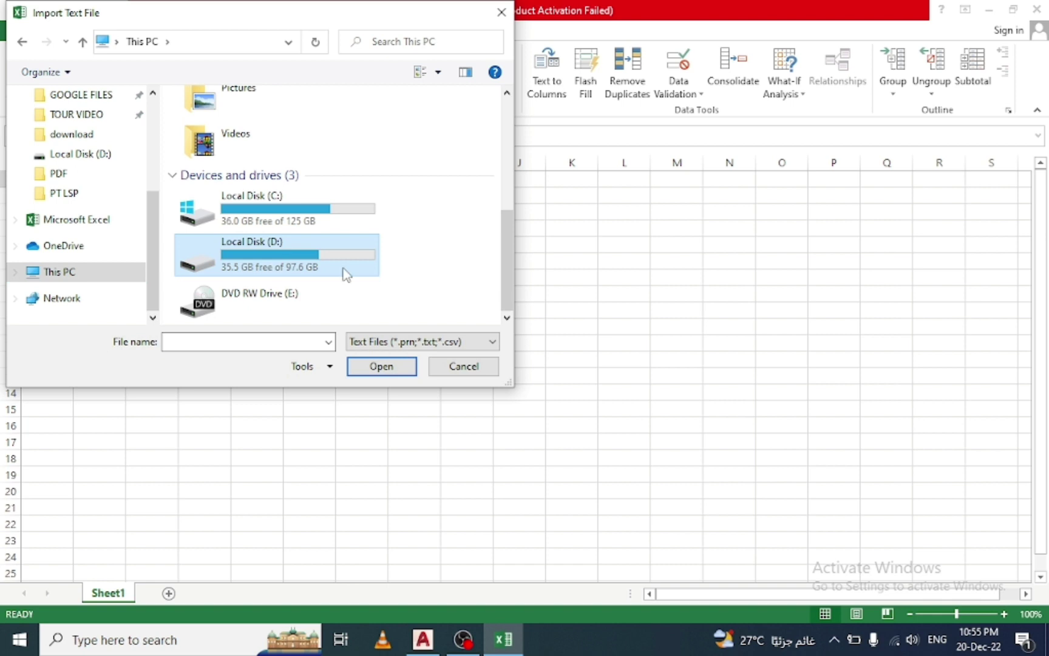
double_click(294, 263)
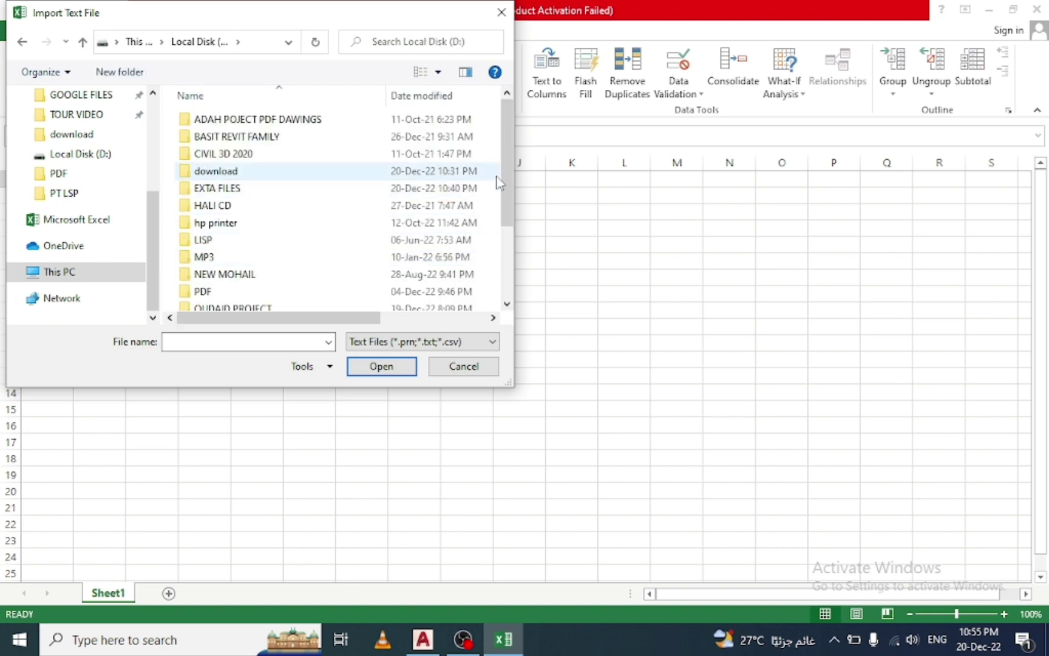
left_click_drag(504, 182, 502, 280)
left_click(224, 302)
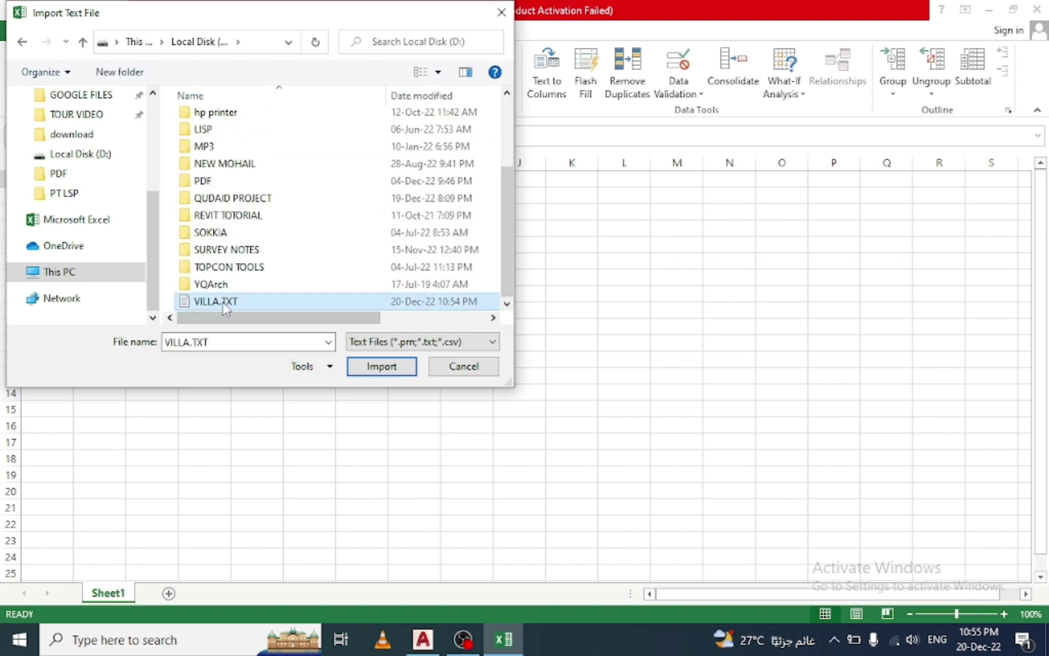
left_click(392, 367)
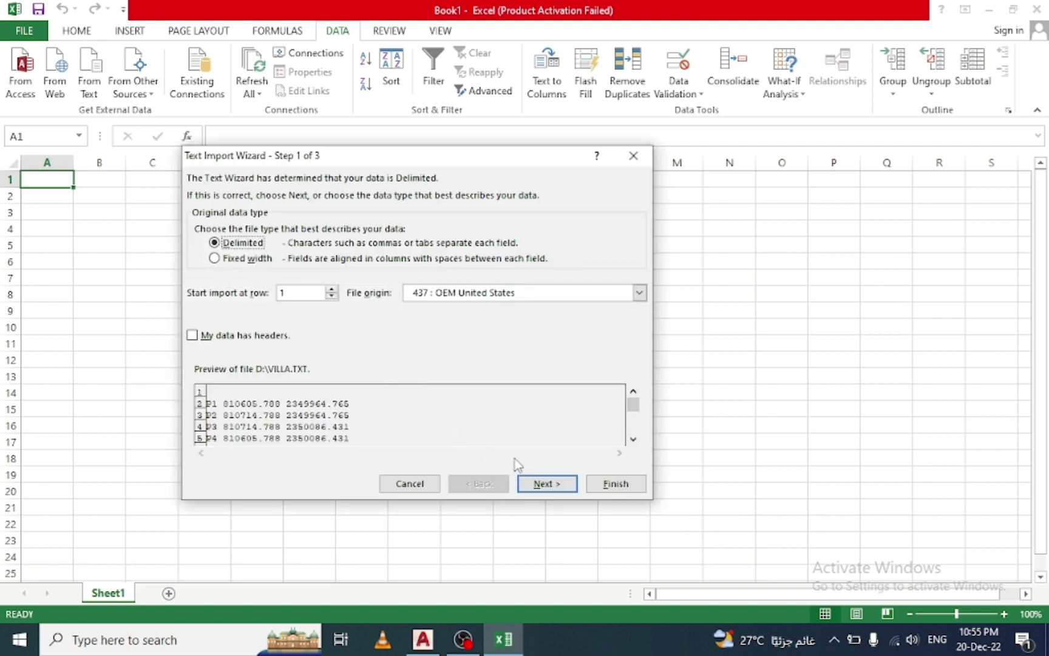
Import VILLA.TXT as space-delimited data onto a new worksheet, then select the P1 row.
left_click(546, 485)
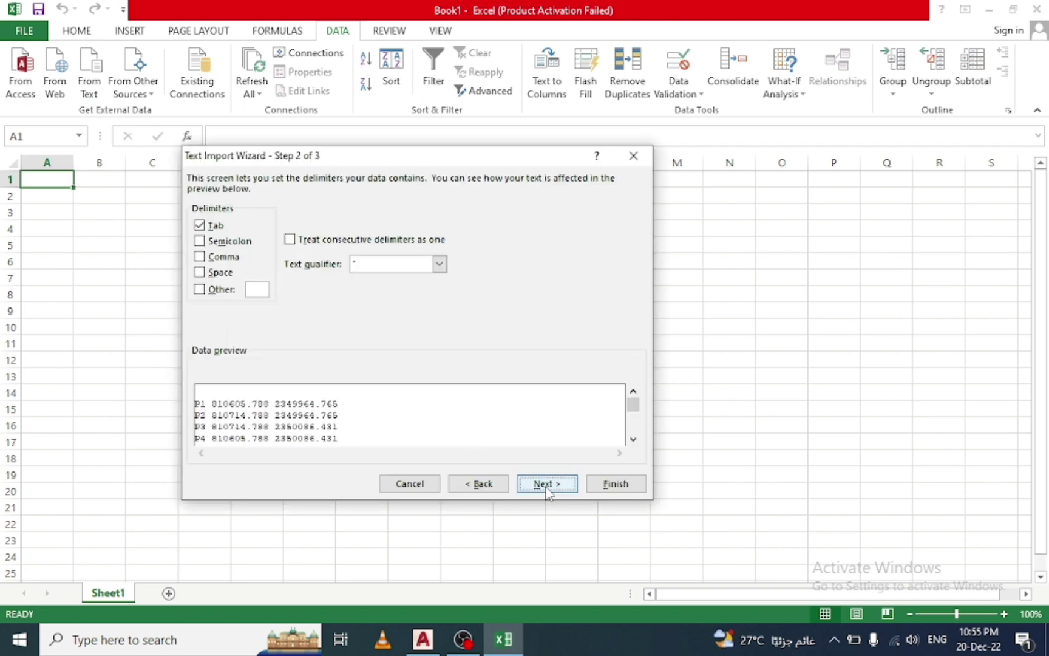
left_click(201, 272)
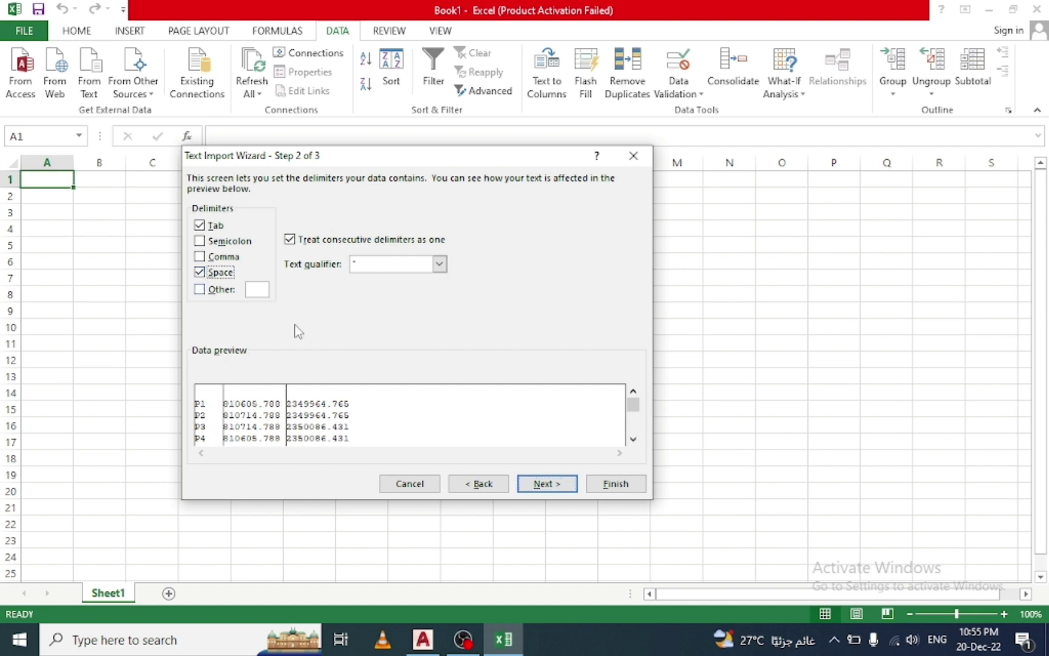
left_click(547, 484)
left_click(614, 484)
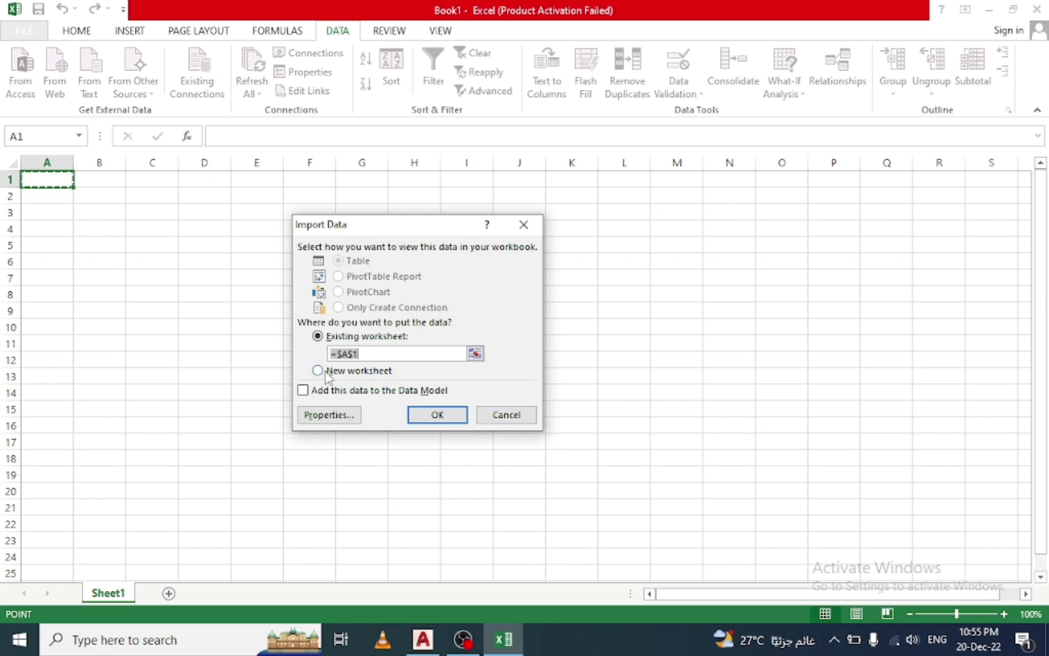
left_click(318, 371)
left_click(439, 418)
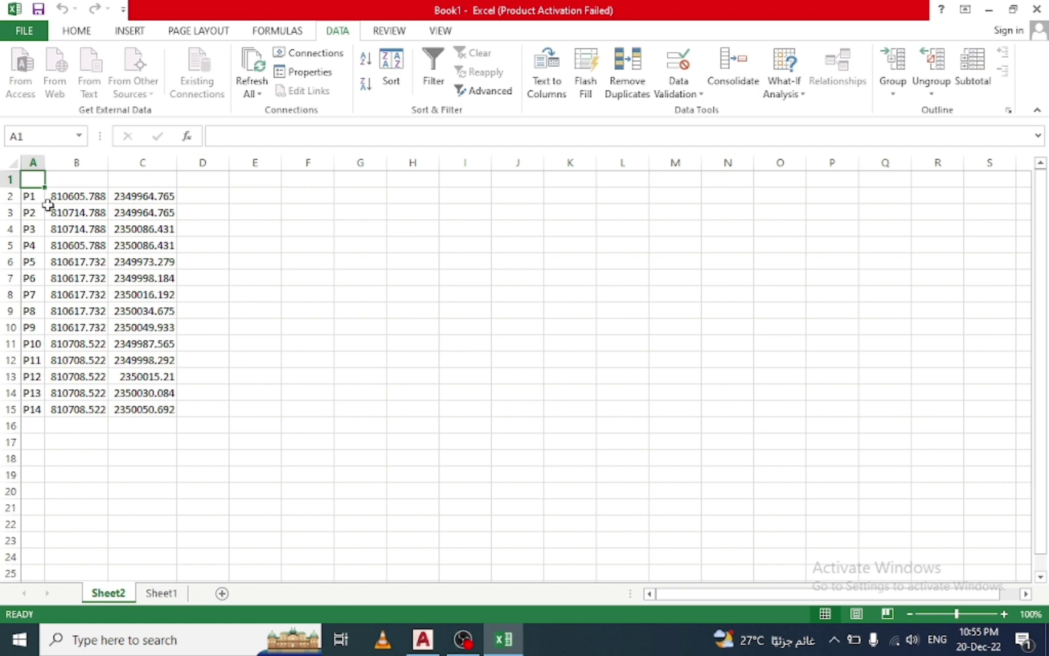
left_click(10, 195)
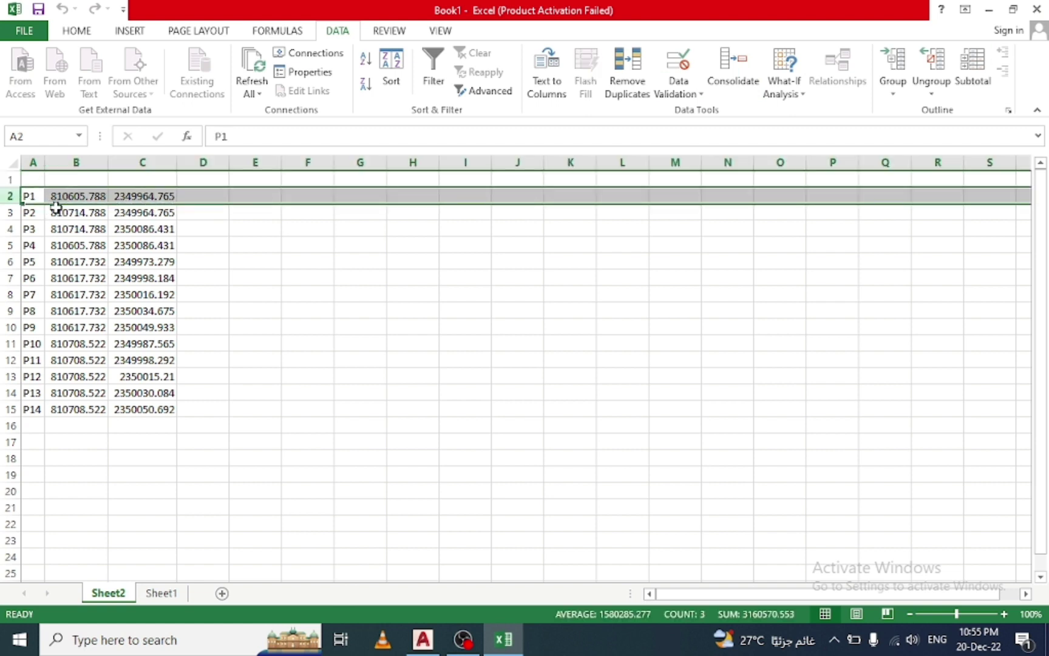
left_click(423, 641)
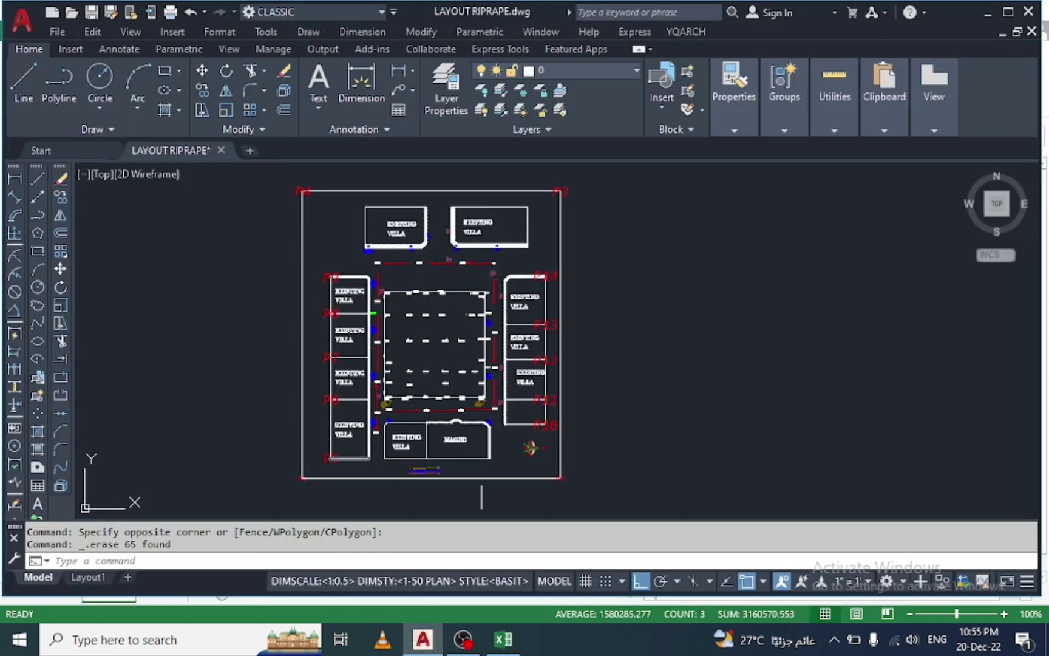
Place a K coordinate leader up-left of P1 reading E 810605.788, N 2349964.765, then return to Excel.
scroll(348, 472, "up", 2)
scroll(279, 483, "up", 4)
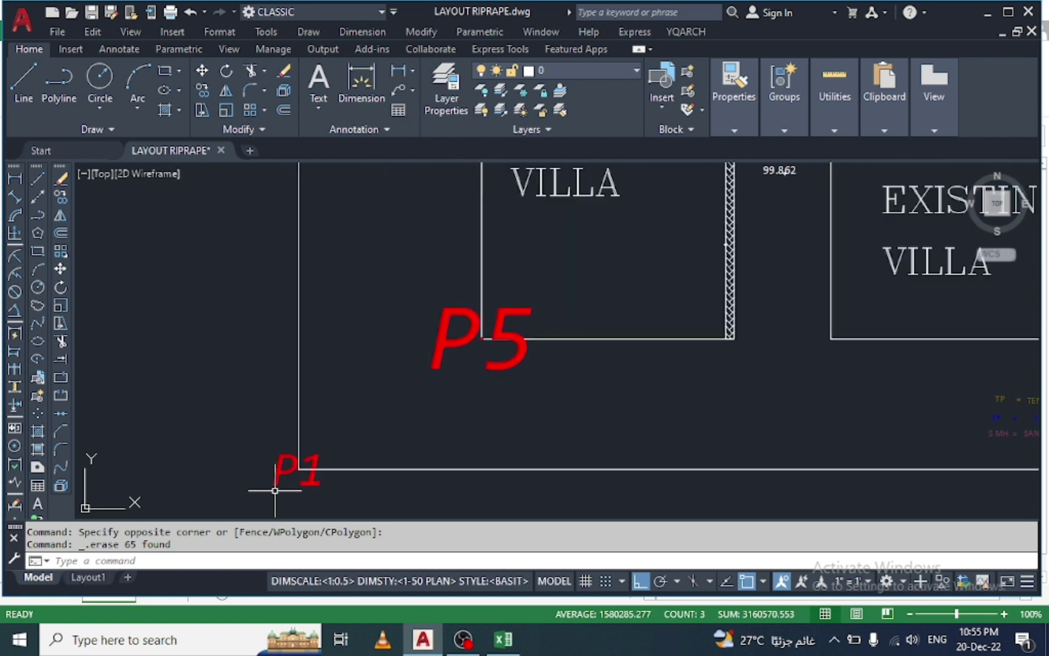
type("k")
key("Return")
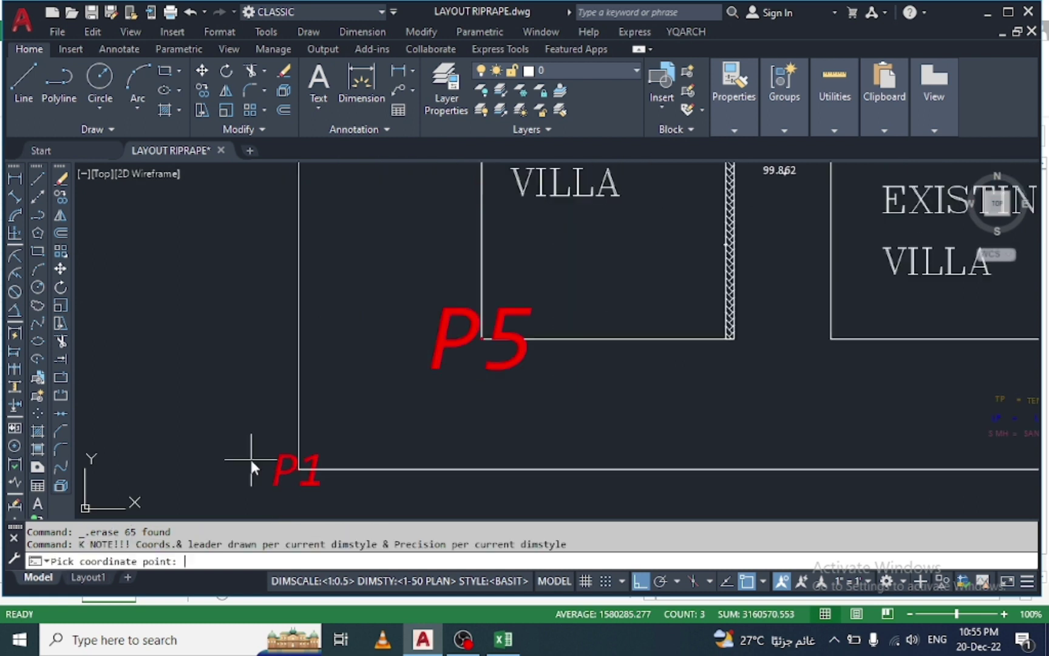
scroll(251, 459, "up", 3)
scroll(250, 459, "up", 3)
scroll(362, 470, "up", 2)
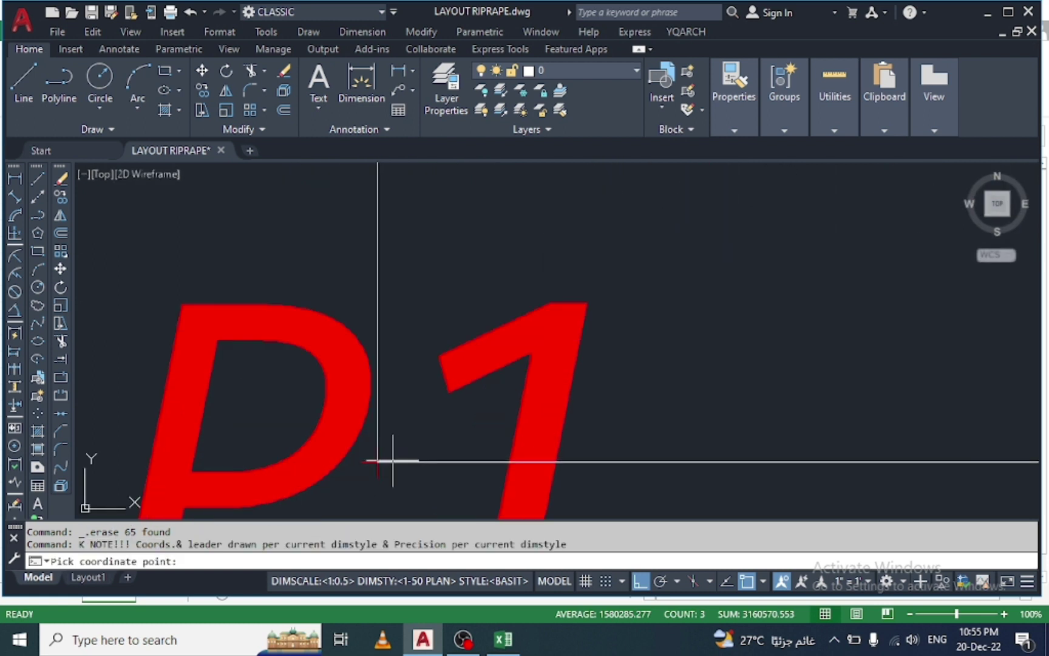
left_click(376, 461)
scroll(377, 462, "down", 3)
scroll(376, 462, "down", 3)
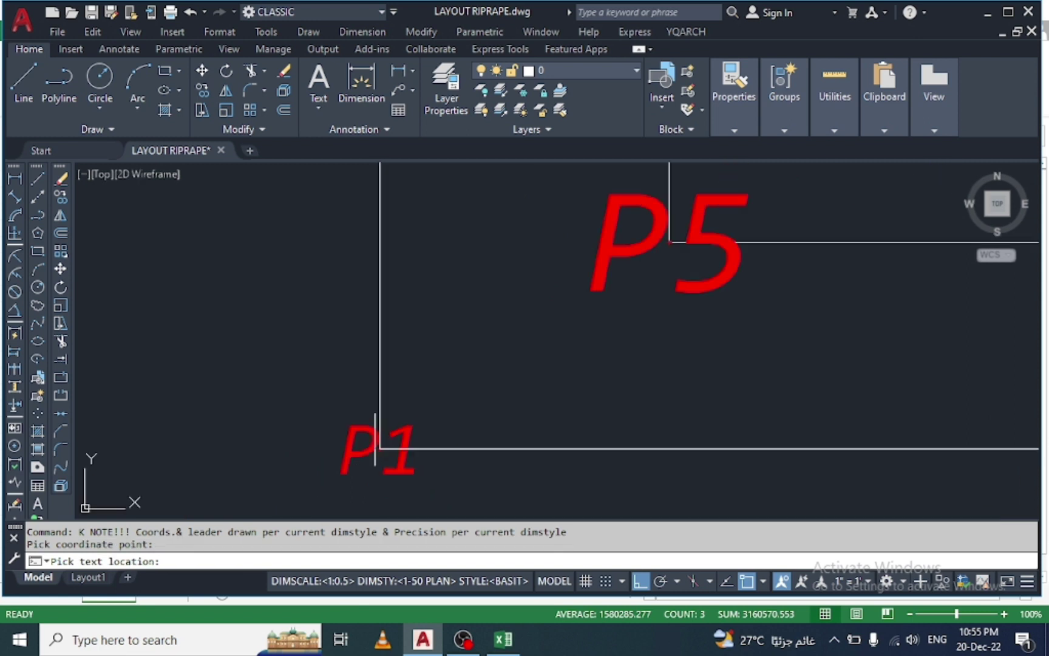
scroll(377, 461, "down", 2)
left_click(315, 395)
scroll(300, 320, "down", 2)
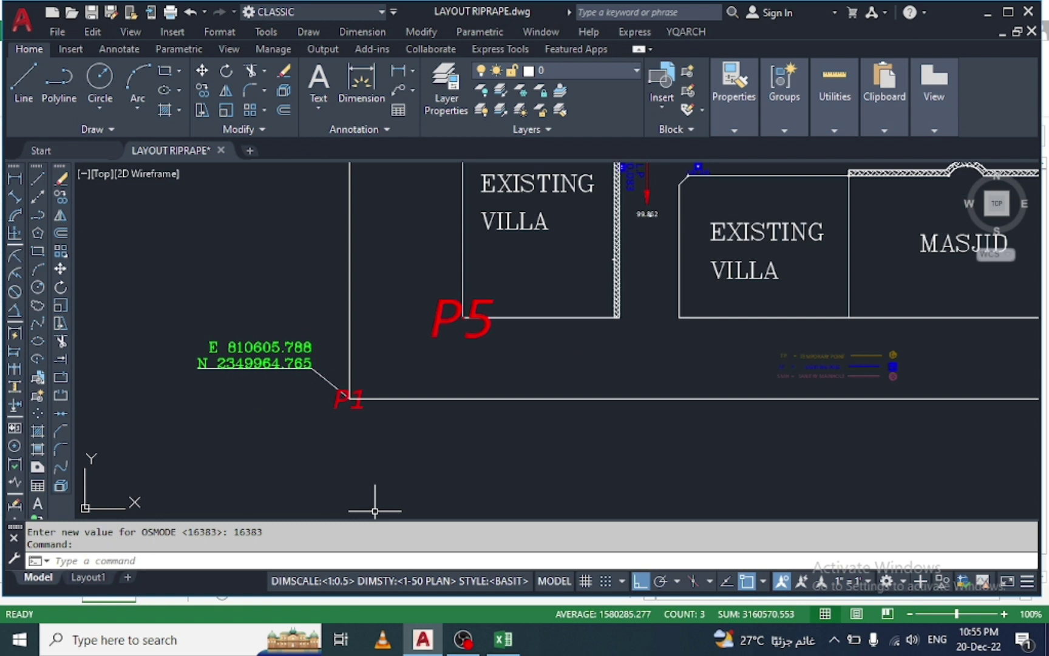
left_click(504, 637)
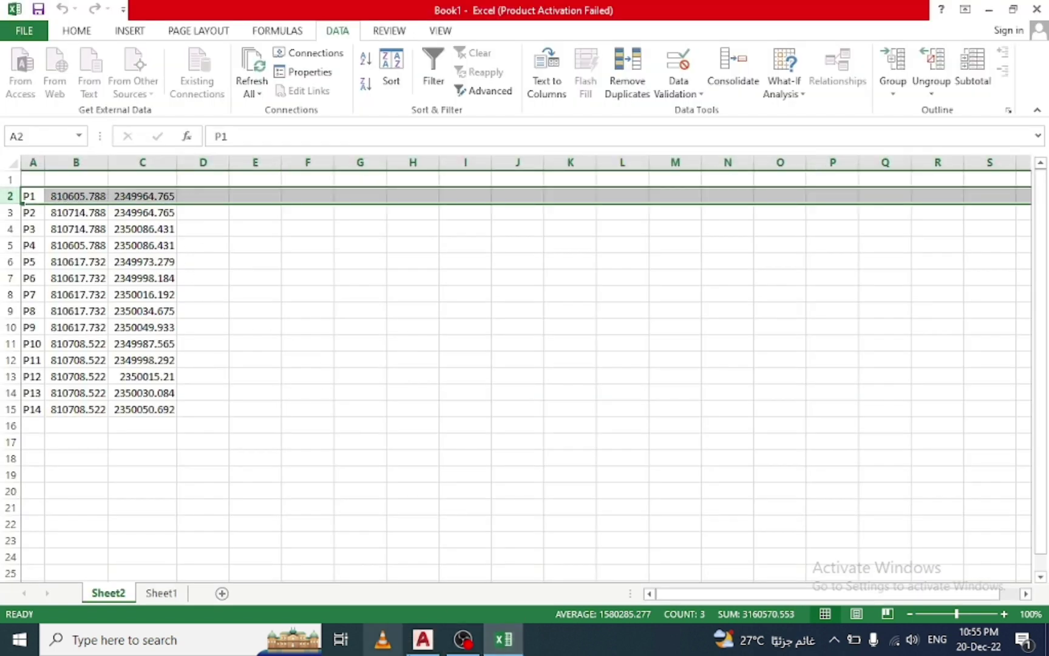
Place a K coordinate leader up-right of P13 reading E 810708.522, N 2350030.084.
left_click(423, 639)
scroll(244, 424, "down", 3)
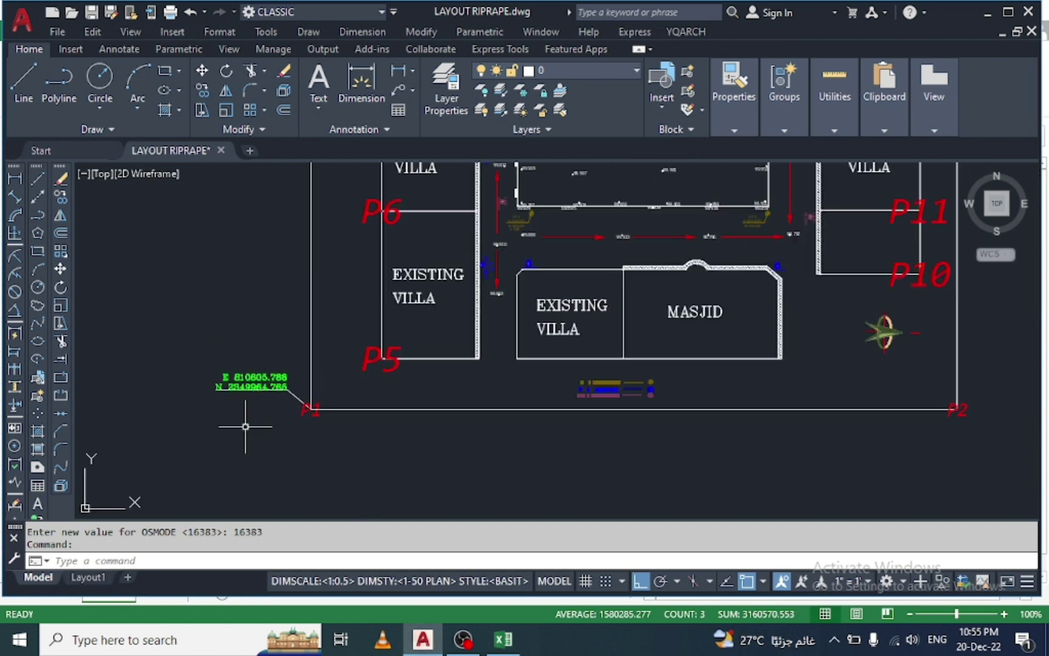
scroll(245, 426, "down", 4)
scroll(397, 367, "down", 2)
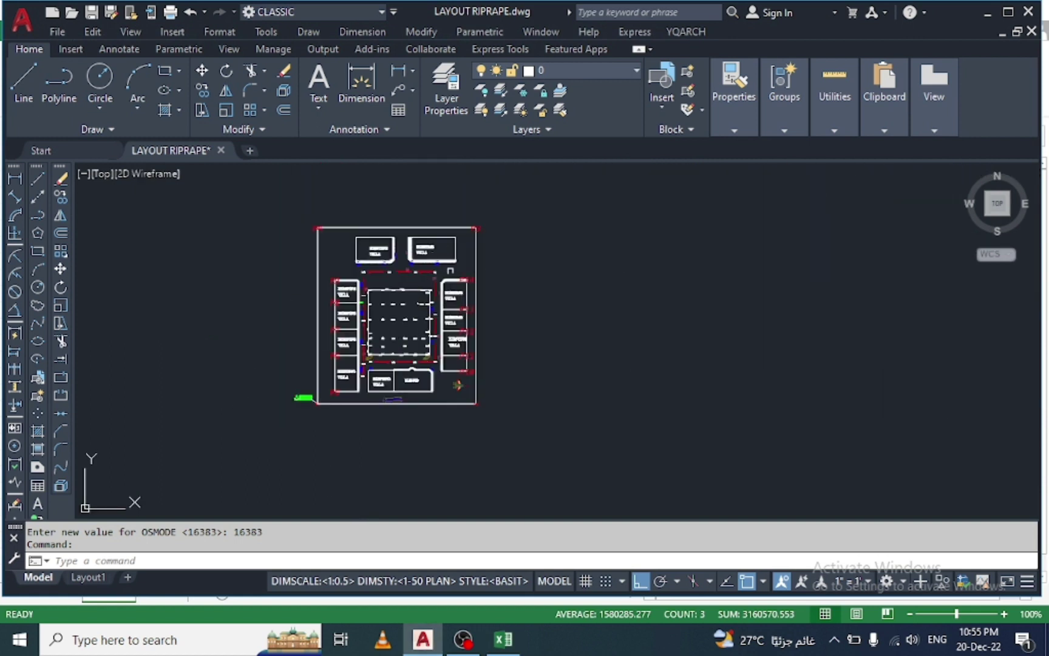
scroll(446, 277, "up", 10)
scroll(437, 290, "up", 2)
scroll(437, 289, "down", 3)
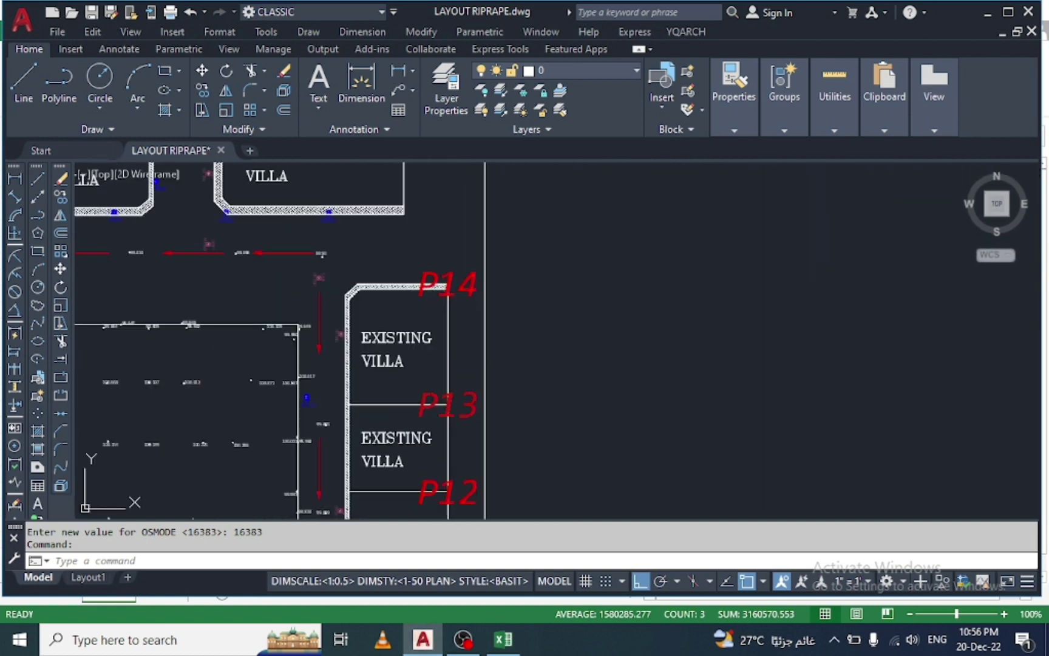
scroll(448, 405, "up", 4)
scroll(446, 395, "up", 4)
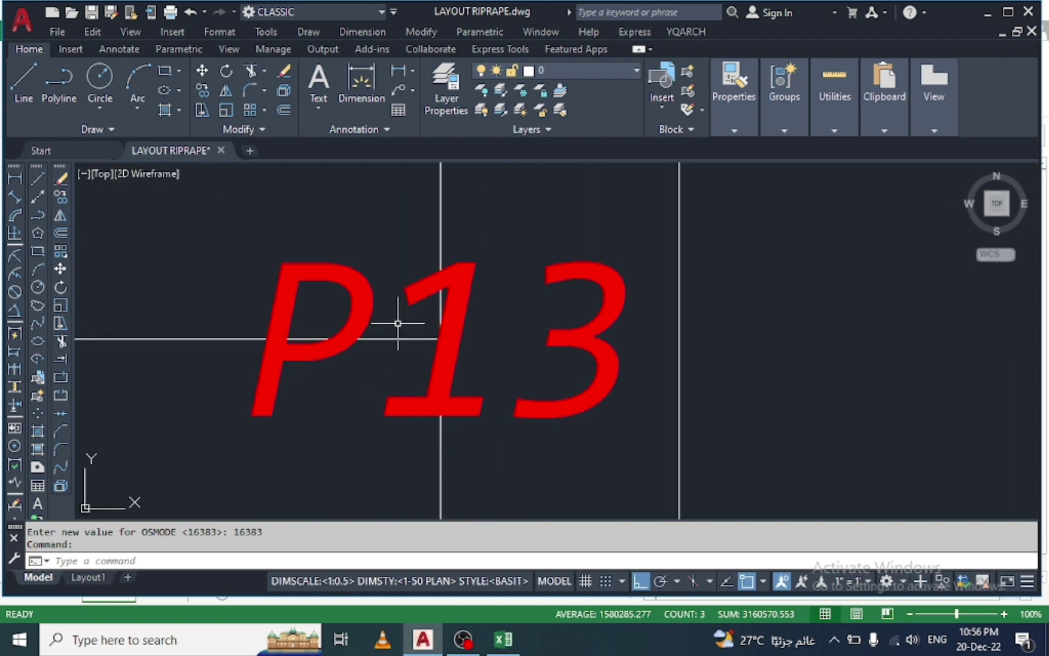
type("k")
key("Return")
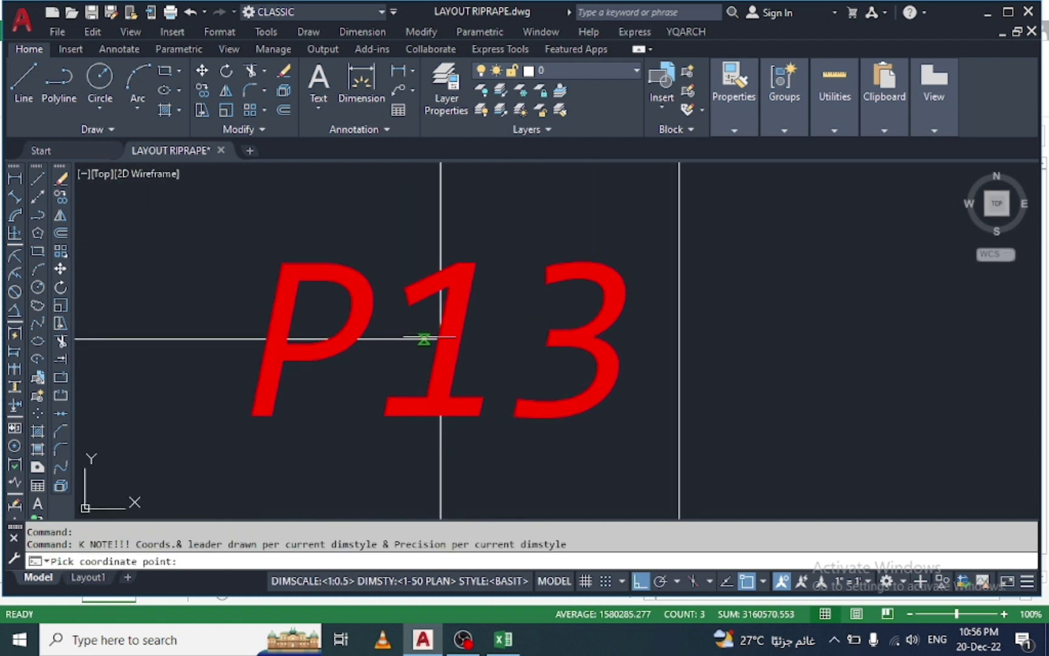
left_click(441, 338)
scroll(441, 339, "down", 4)
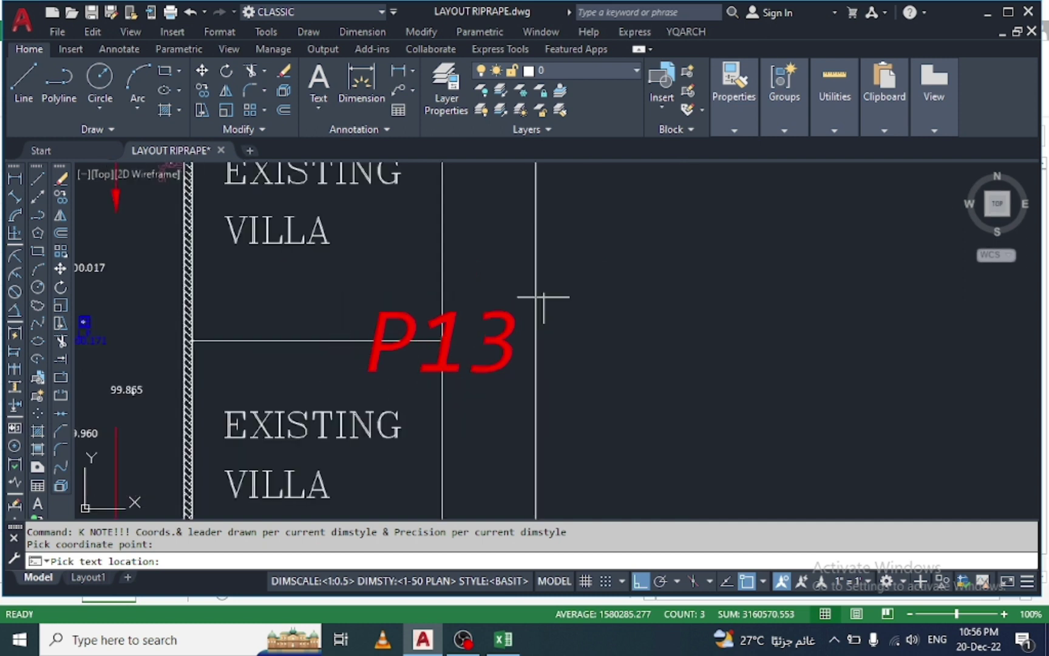
left_click(586, 270)
scroll(510, 272, "down", 2)
scroll(604, 262, "down", 2)
scroll(435, 276, "up", 3)
scroll(435, 276, "up", 2)
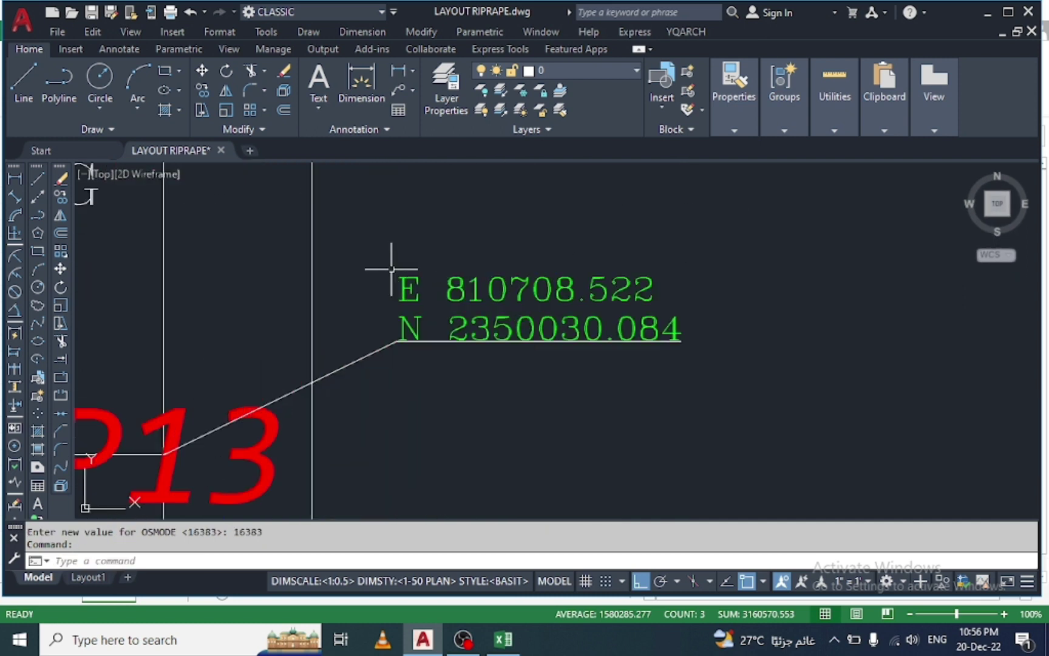
left_click(504, 641)
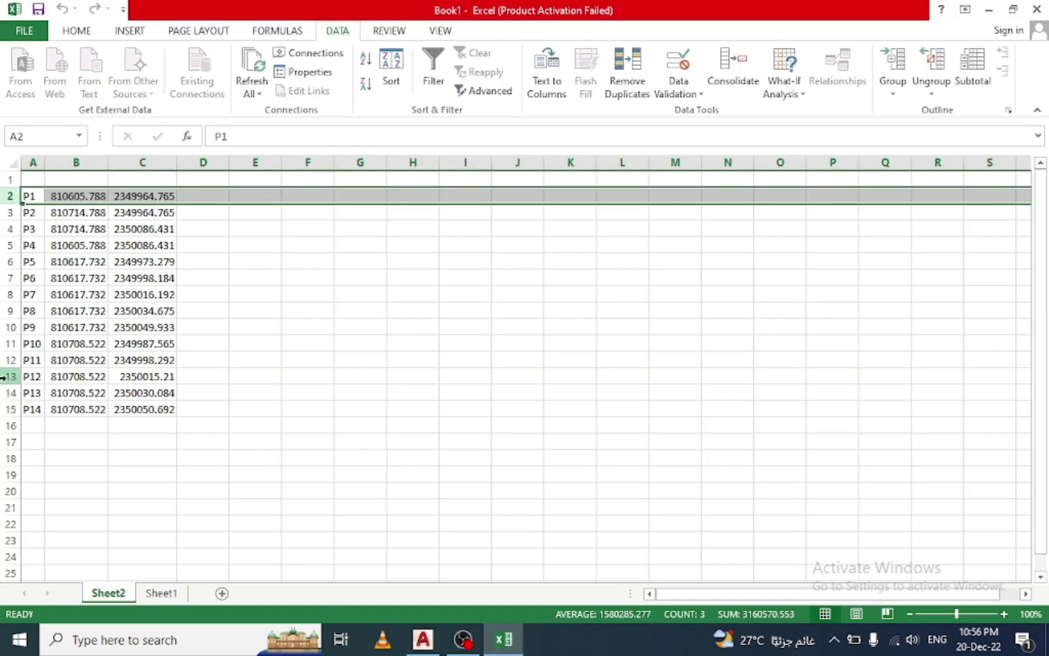
left_click(13, 393)
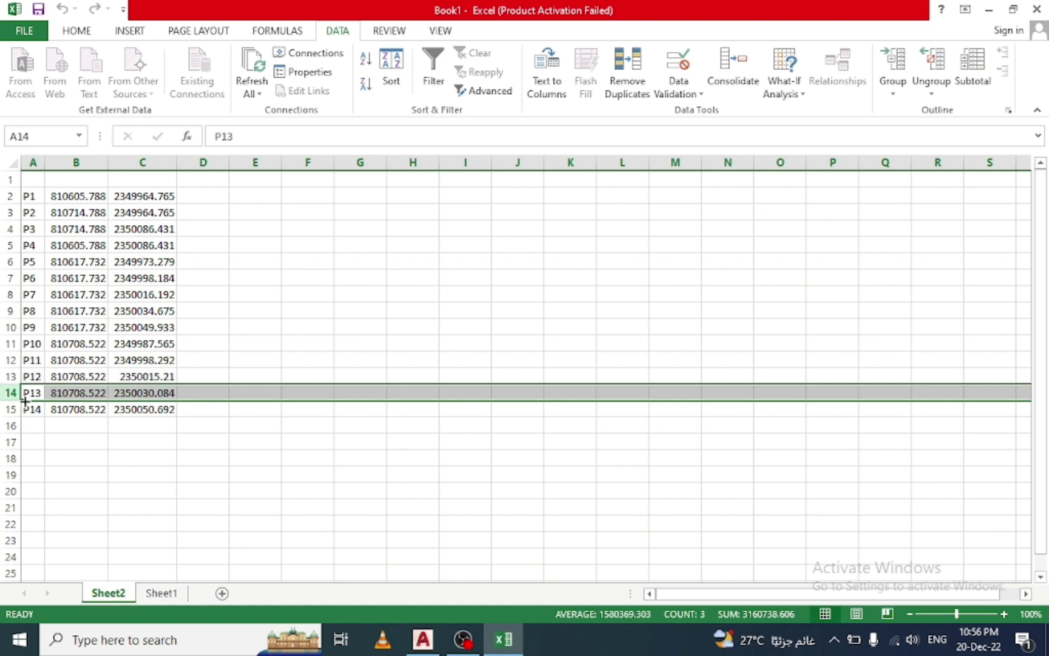
left_click(425, 640)
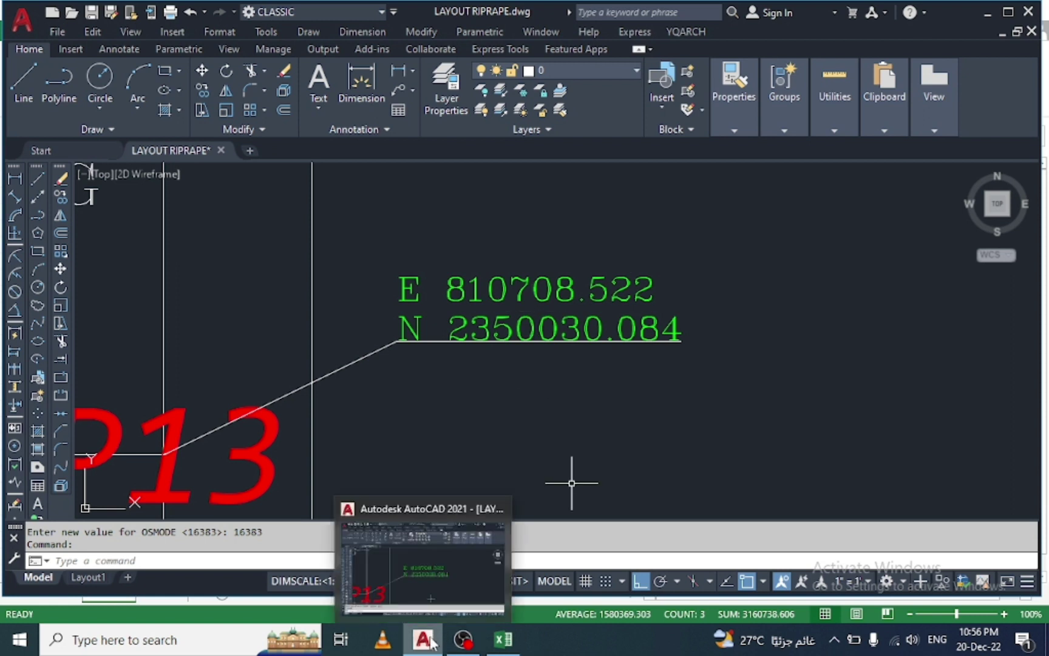
Zoom out to the full site layout and save LAYOUT RIPRAPE.dwg.
scroll(503, 317, "down", 5)
scroll(593, 279, "down", 3)
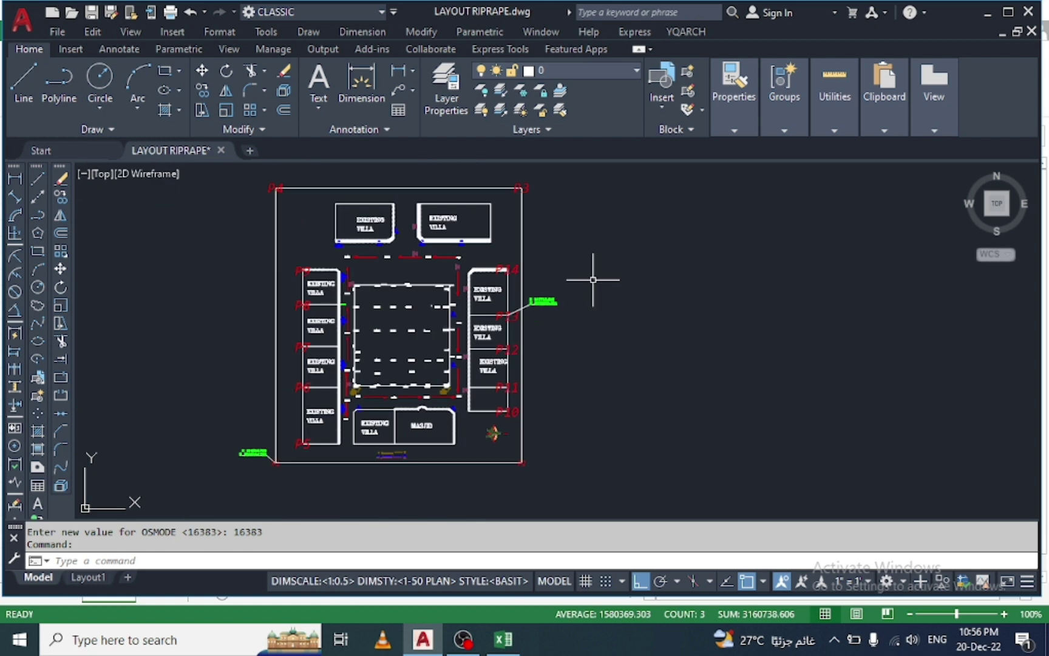
scroll(593, 279, "down", 2)
scroll(558, 277, "up", 2)
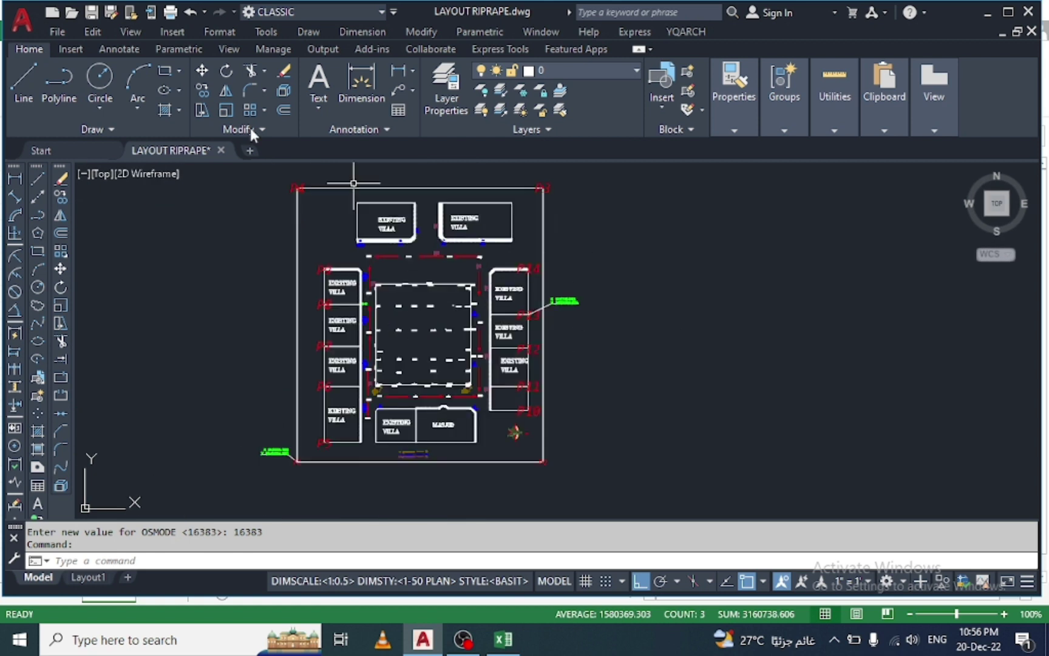
left_click(91, 13)
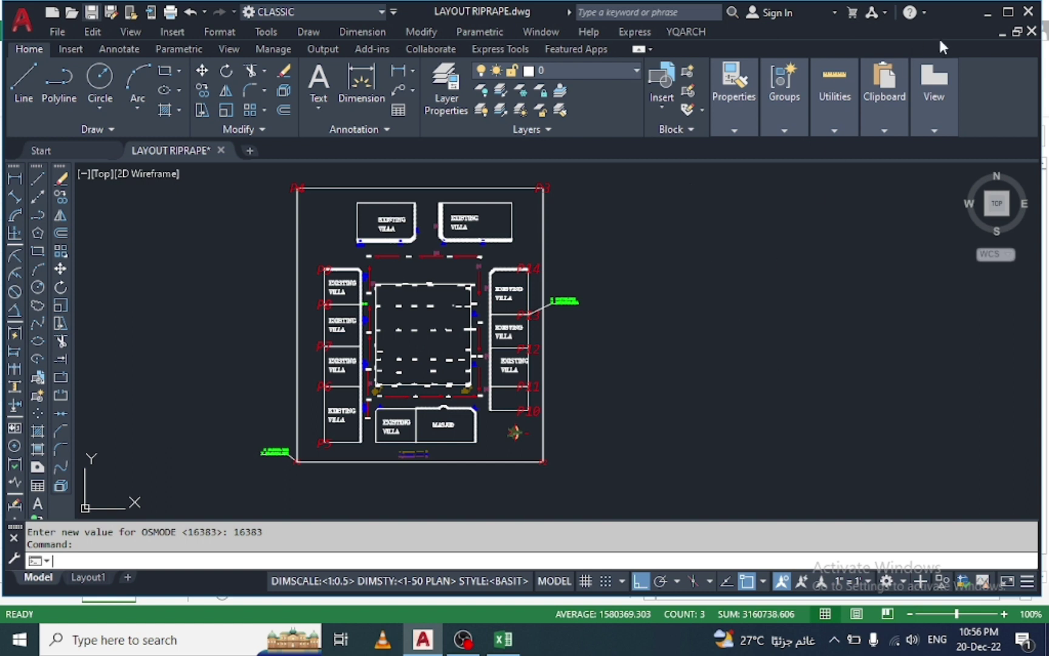
key("ctrl+s")
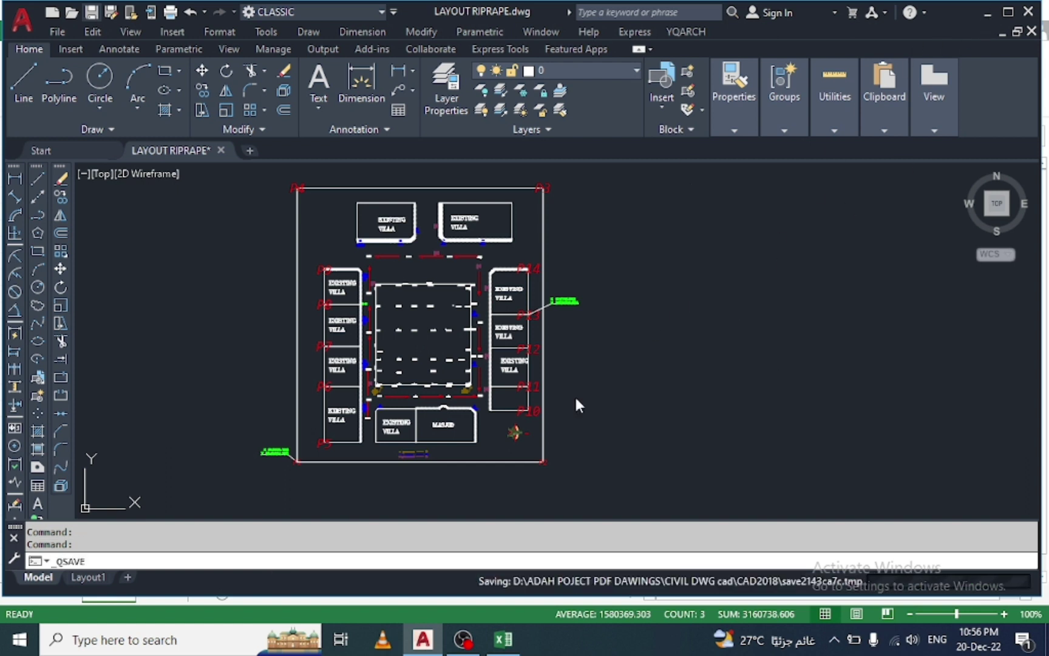